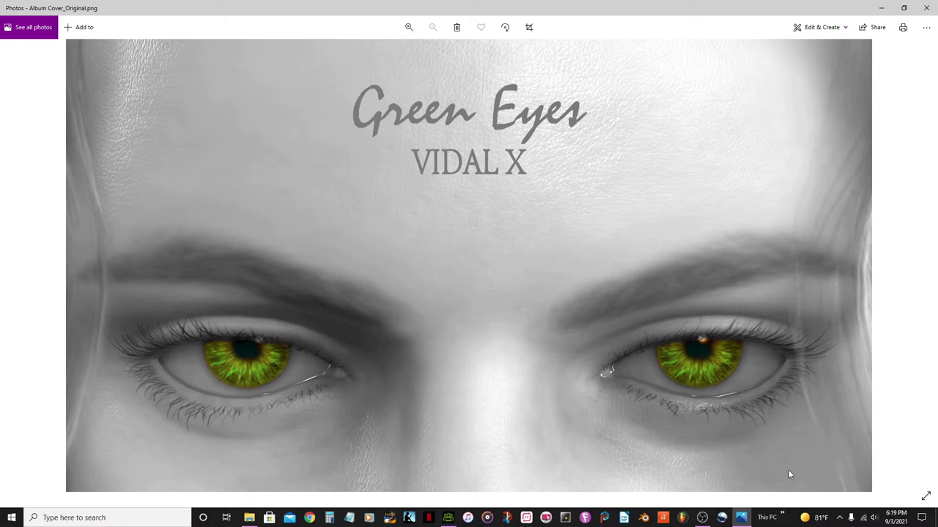
- Switch from the Green Eyes album cover in Photos to Character Creator 3
left_click(447, 518)
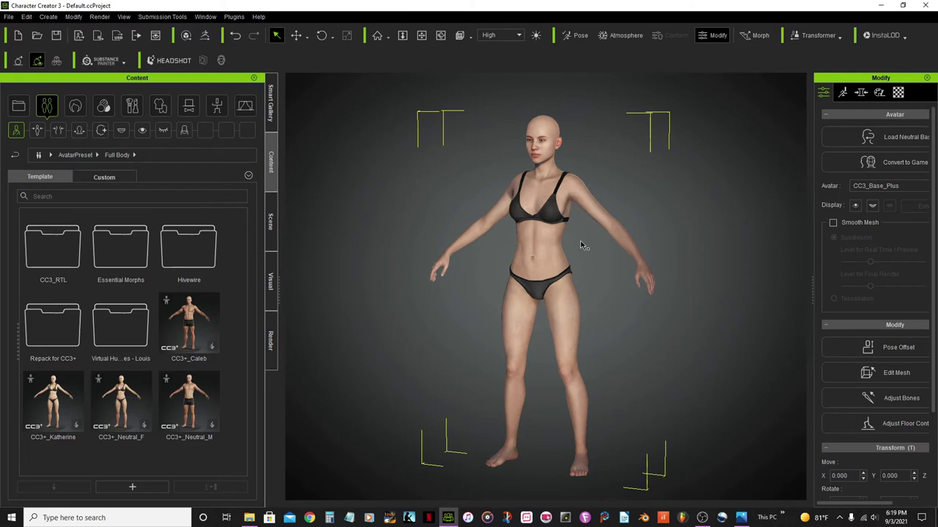
- Fit the avatar in the view and switch to the Front camera preset
scroll(582, 231, "up", 1)
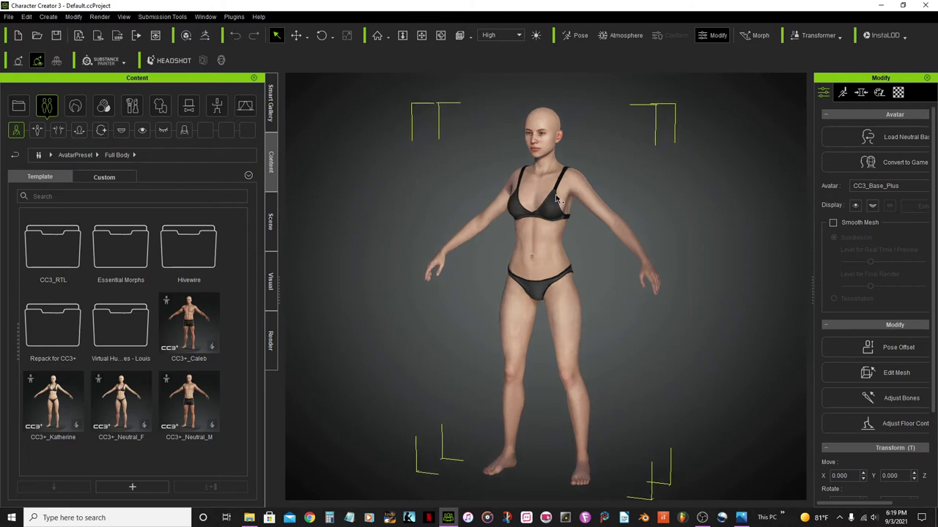
scroll(557, 199, "up", 2)
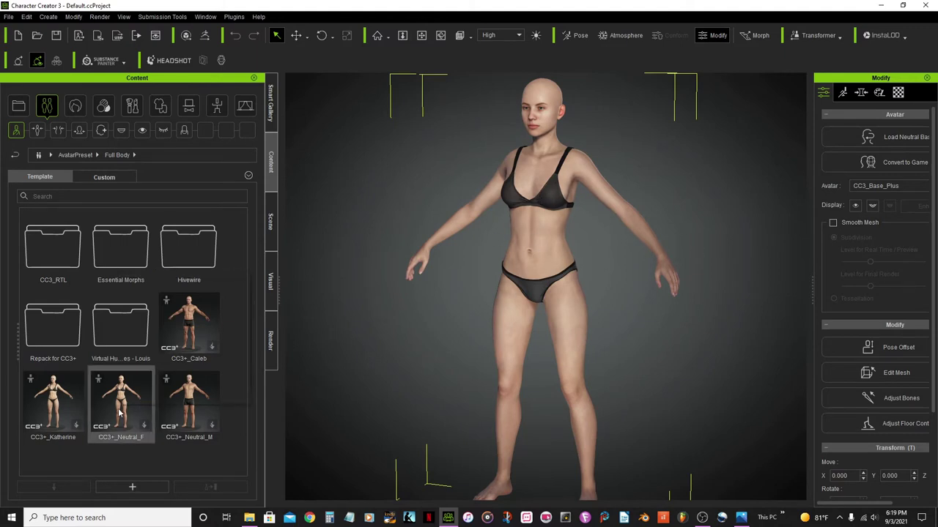
mouse_move(119, 413)
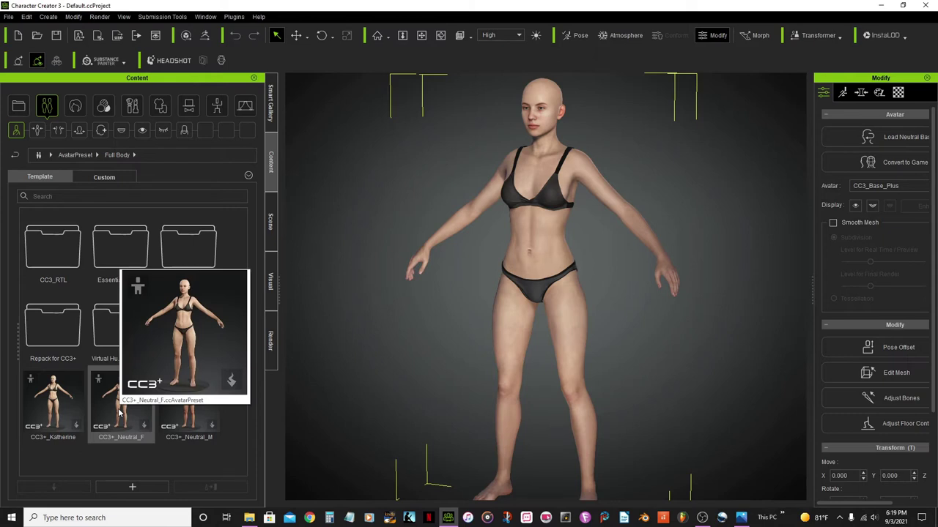
scroll(421, 121, "up", 5)
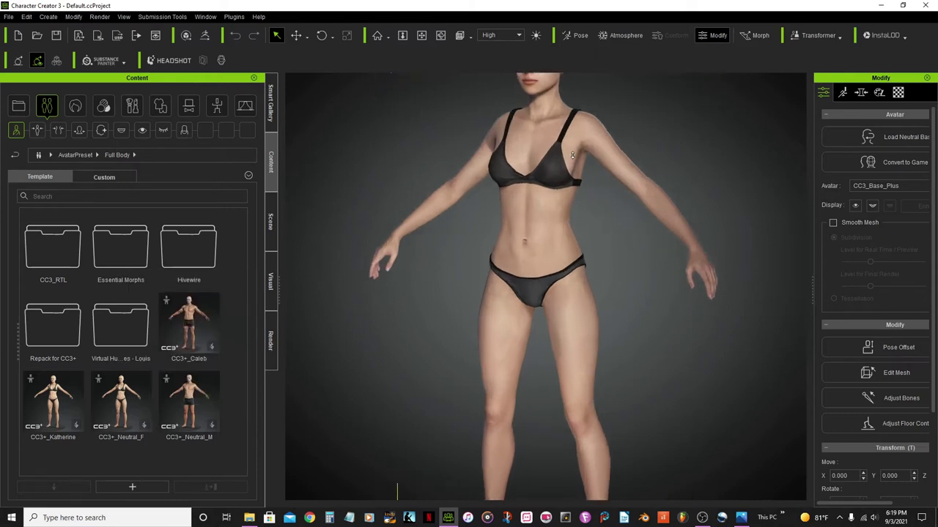
left_click(421, 36)
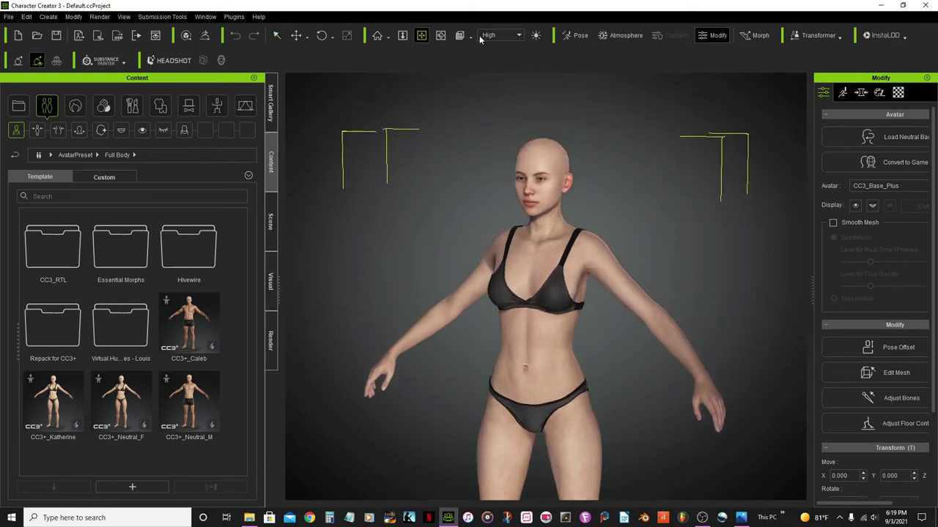
left_click(470, 35)
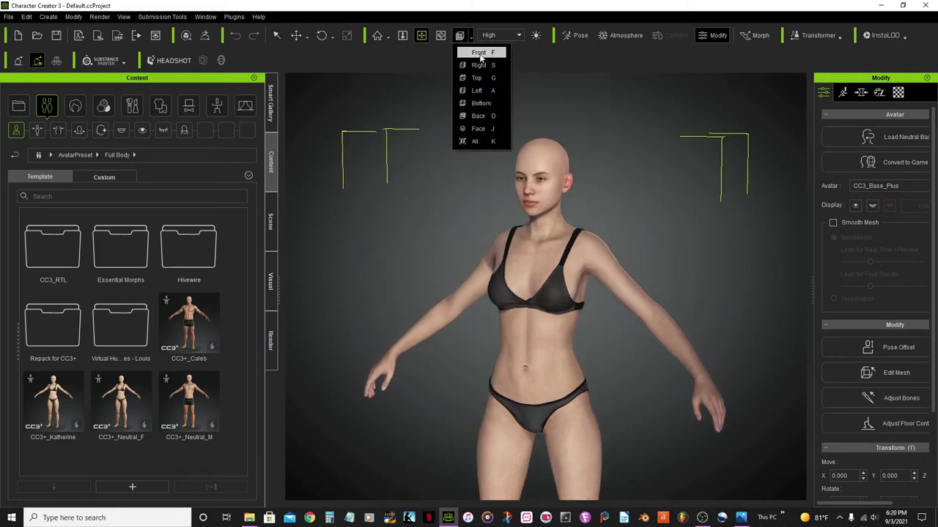
left_click(480, 53)
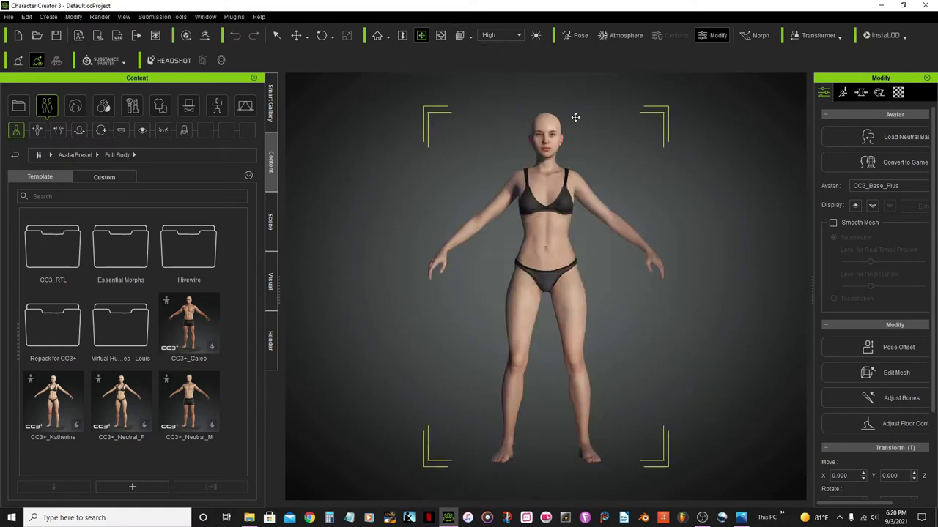
- Zoom and pan in to a close-up of the avatar's forehead and eyes
scroll(582, 128, "up", 3)
scroll(506, 77, "up", 2)
middle_click_drag(506, 77, 506, 151)
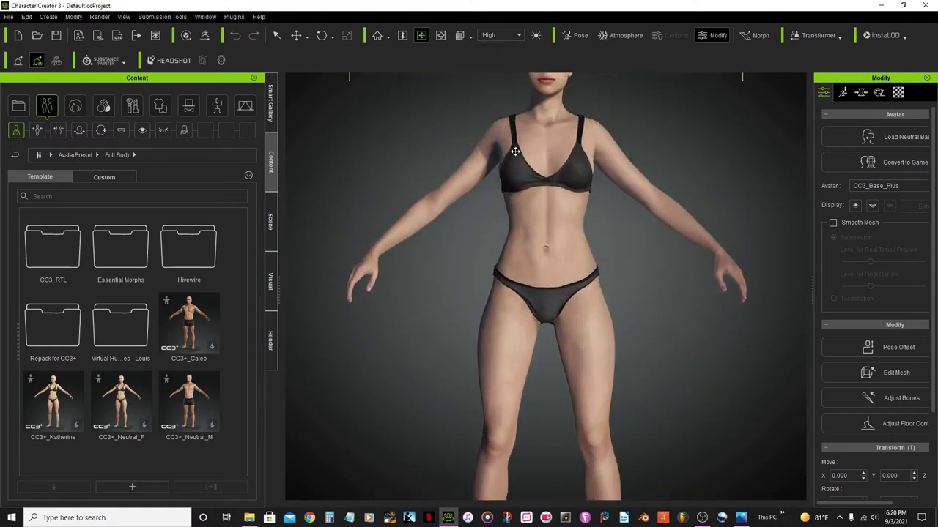
scroll(512, 242, "down", 3)
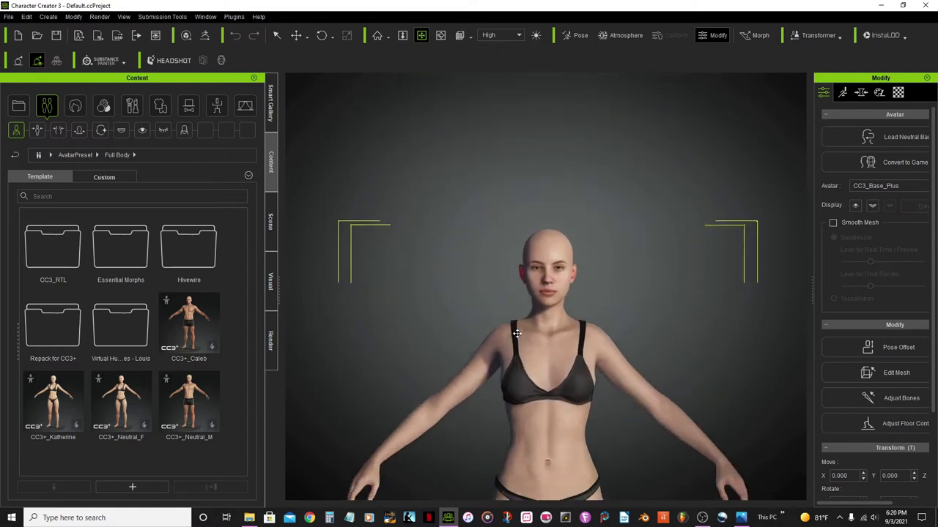
scroll(518, 333, "up", 5)
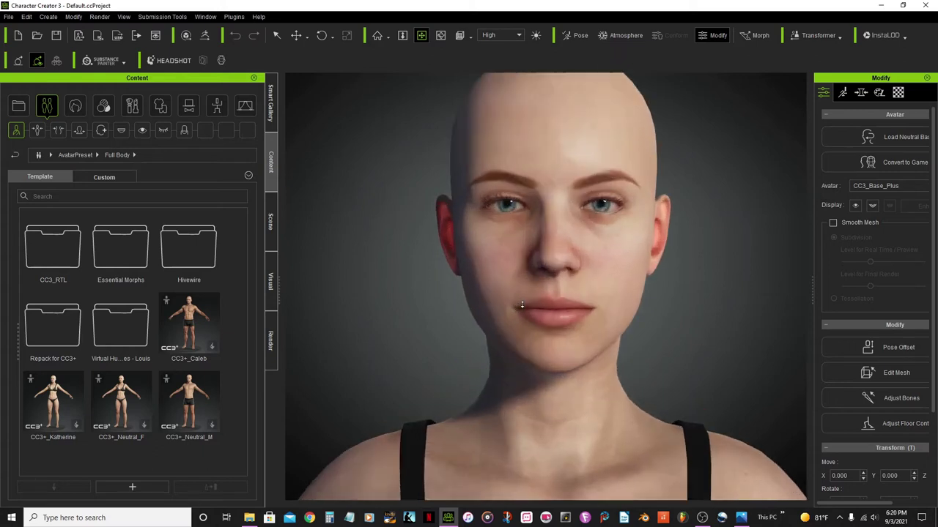
scroll(521, 305, "up", 2)
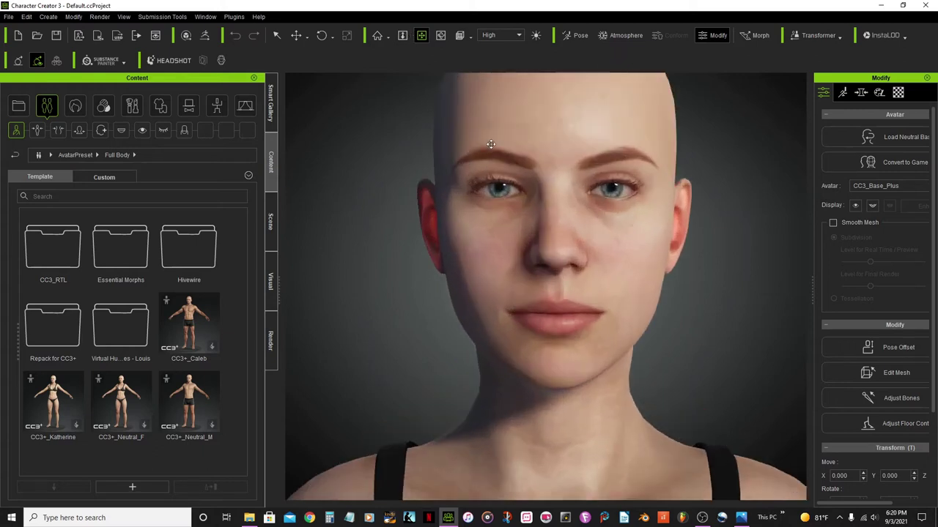
middle_click_drag(490, 154, 497, 229)
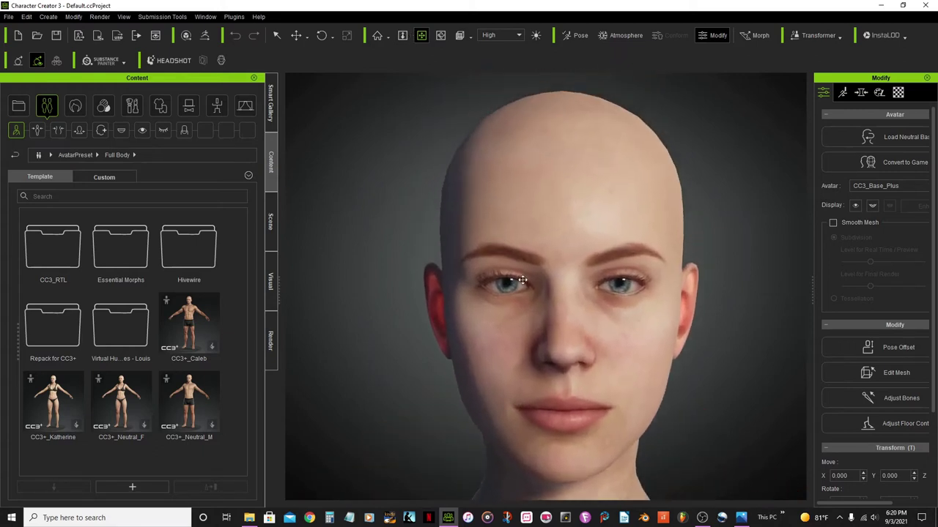
scroll(523, 280, "up", 2)
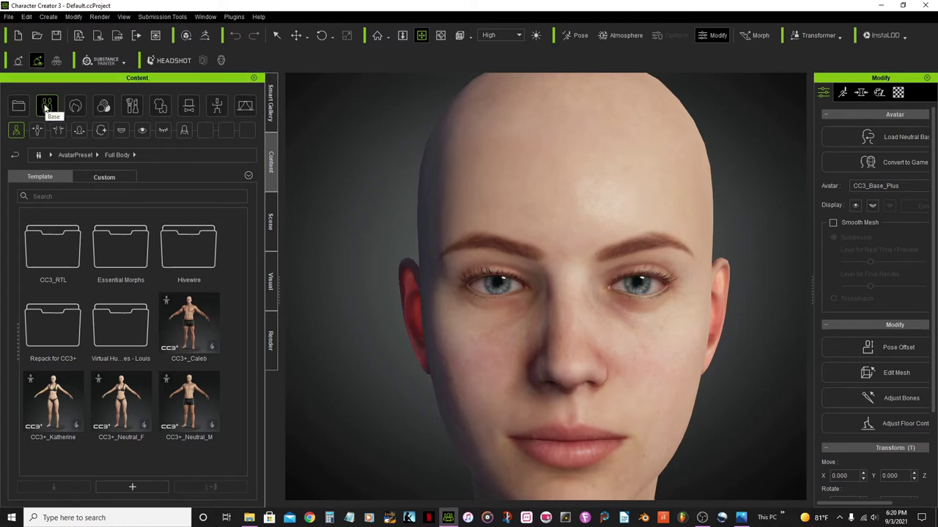
- Replace the avatar's blue eyes with the green Eyes_07 eyeballs from the Eyeball library
left_click(143, 131)
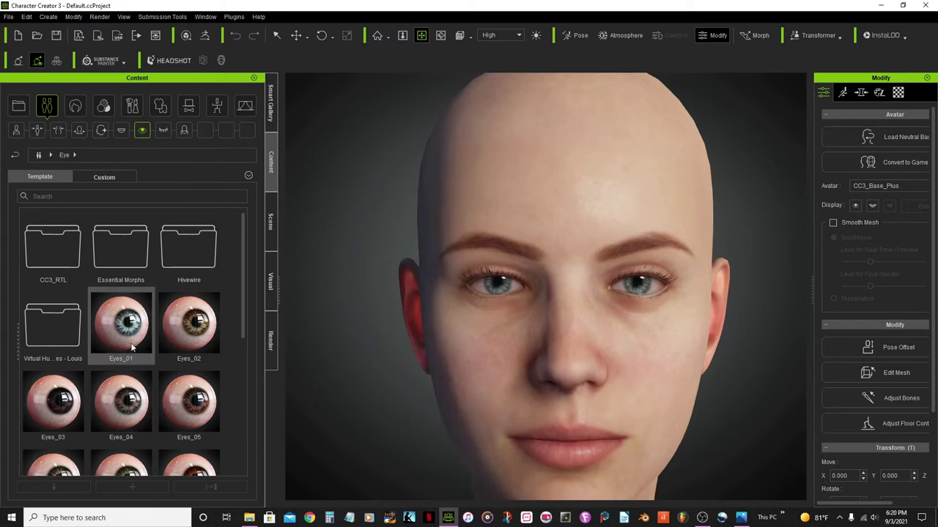
scroll(133, 333, "down", 3)
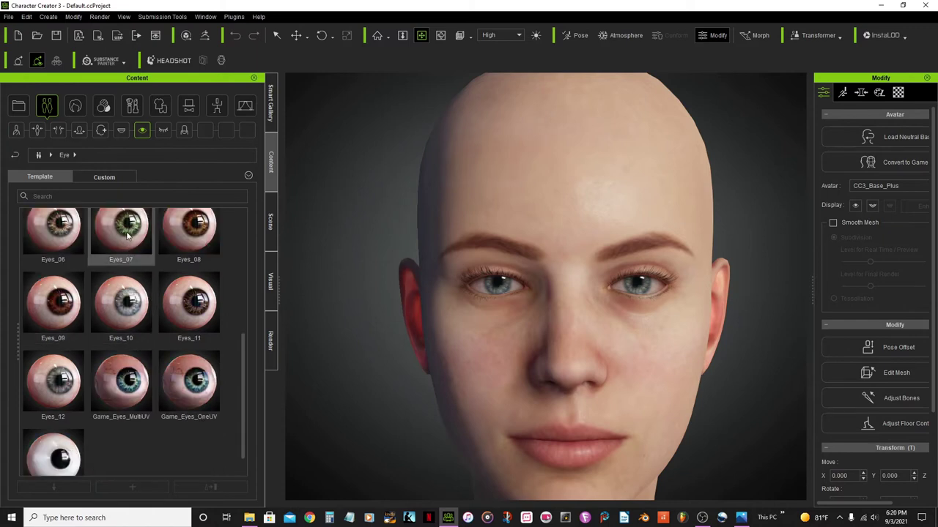
mouse_move(127, 235)
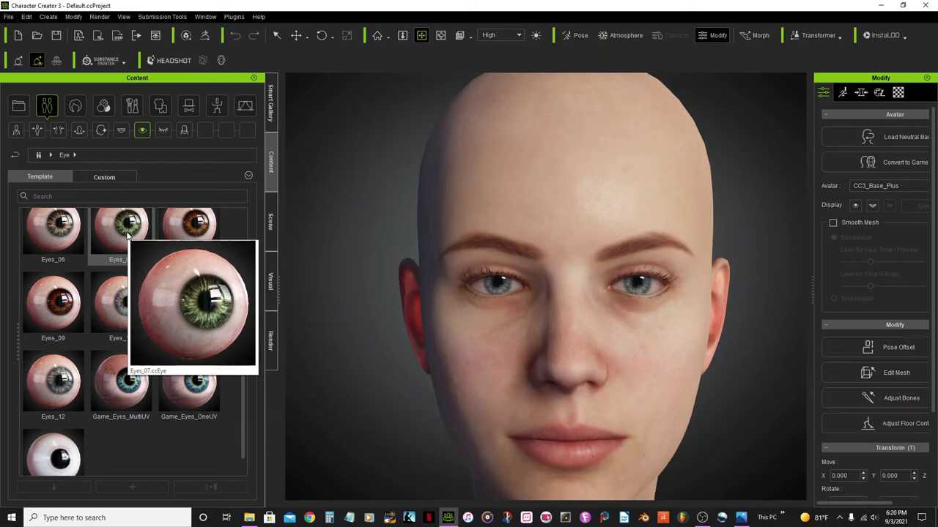
double_click(128, 235)
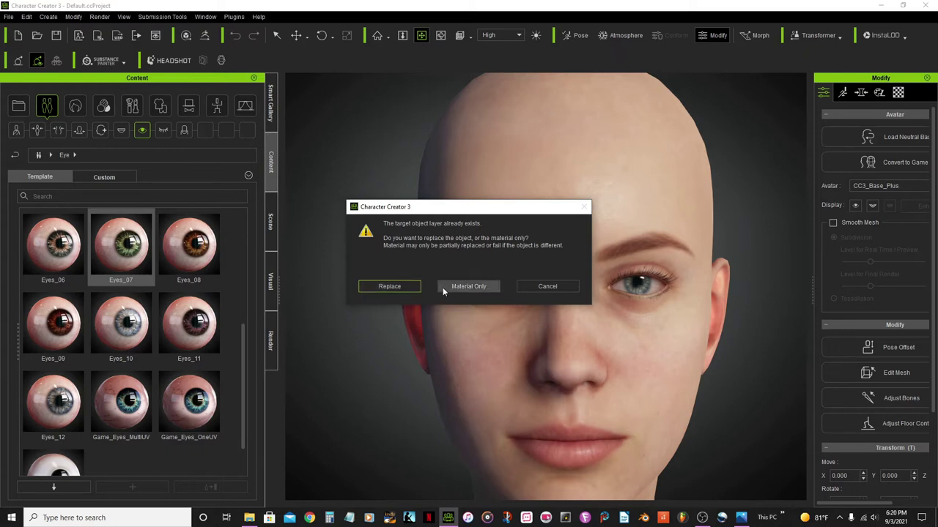
left_click(380, 286)
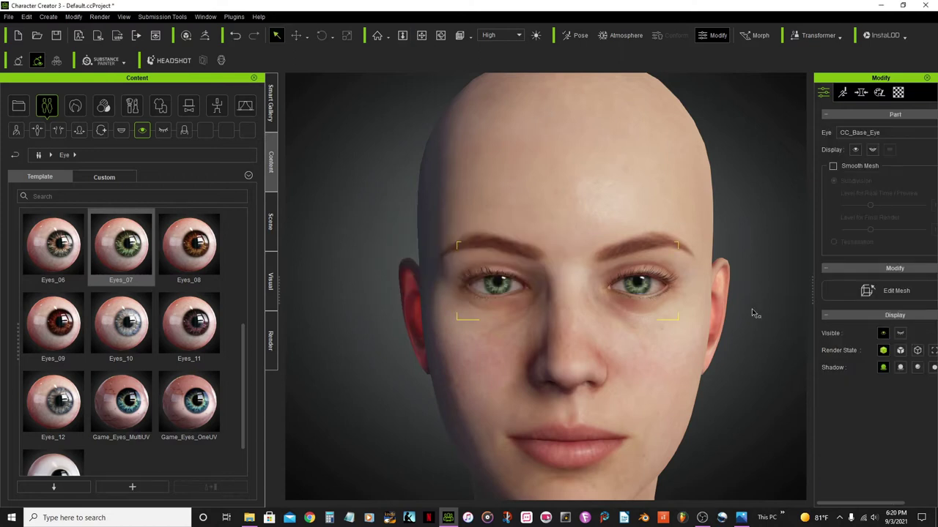
scroll(635, 314, "up", 2)
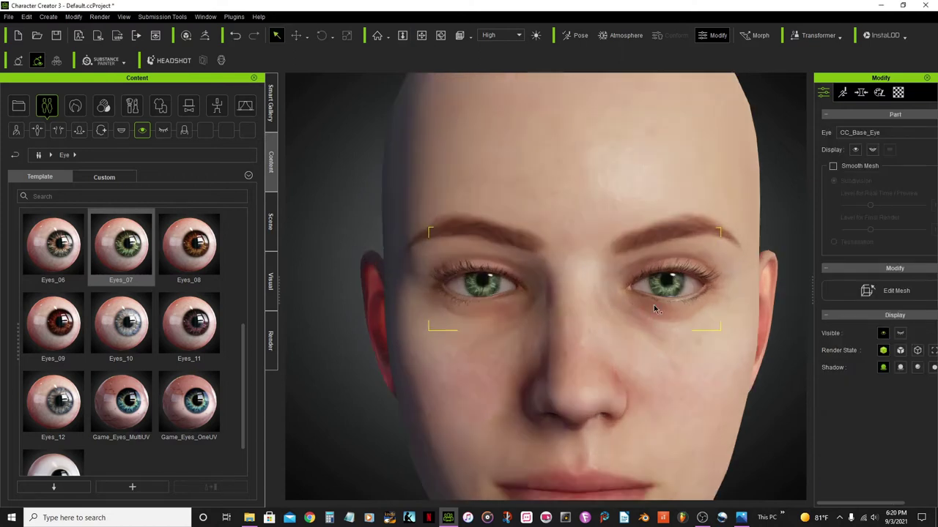
left_click(72, 110)
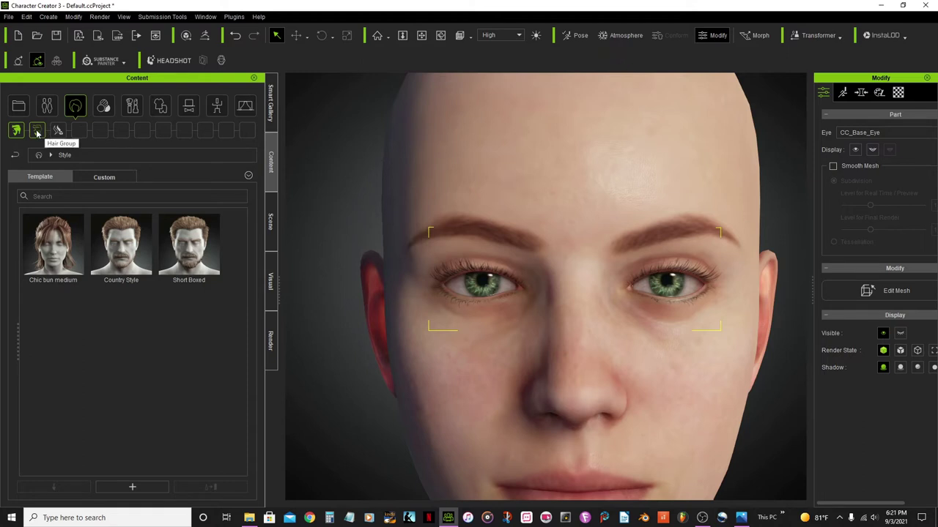
- Open Hair Group and browse into the Hair > _Legacy > CC folders
left_click(37, 133)
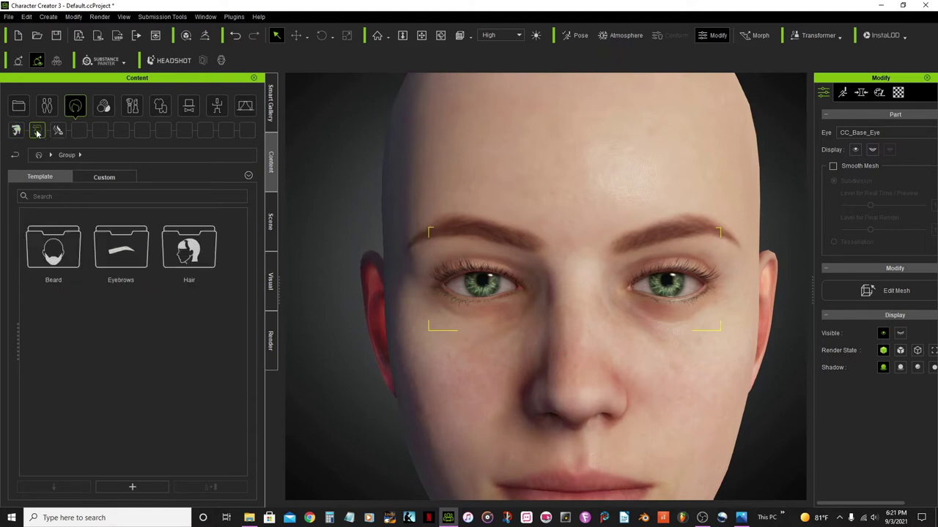
double_click(196, 260)
double_click(44, 255)
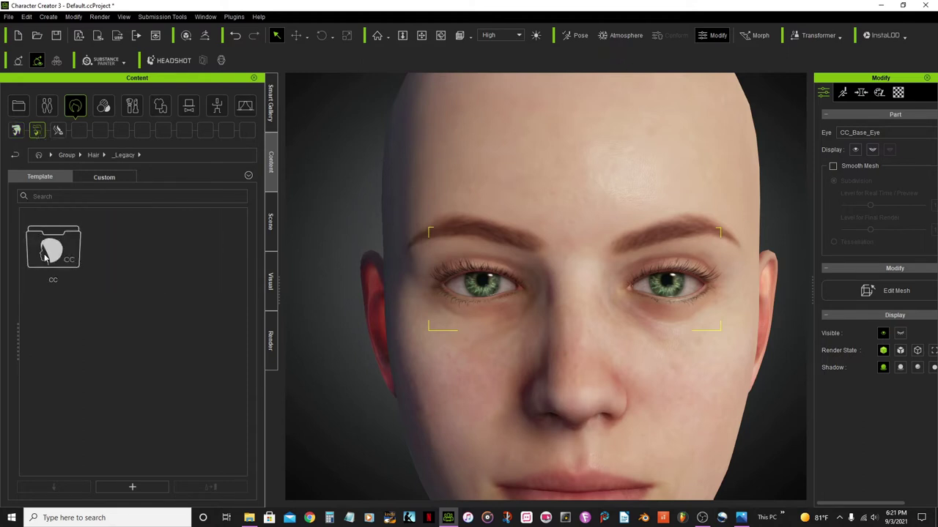
double_click(44, 255)
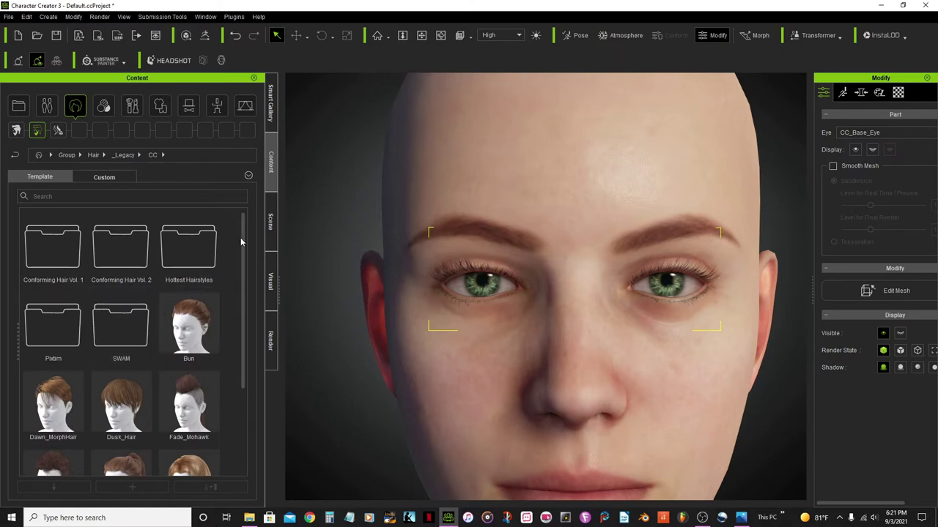
left_click_drag(244, 241, 245, 317)
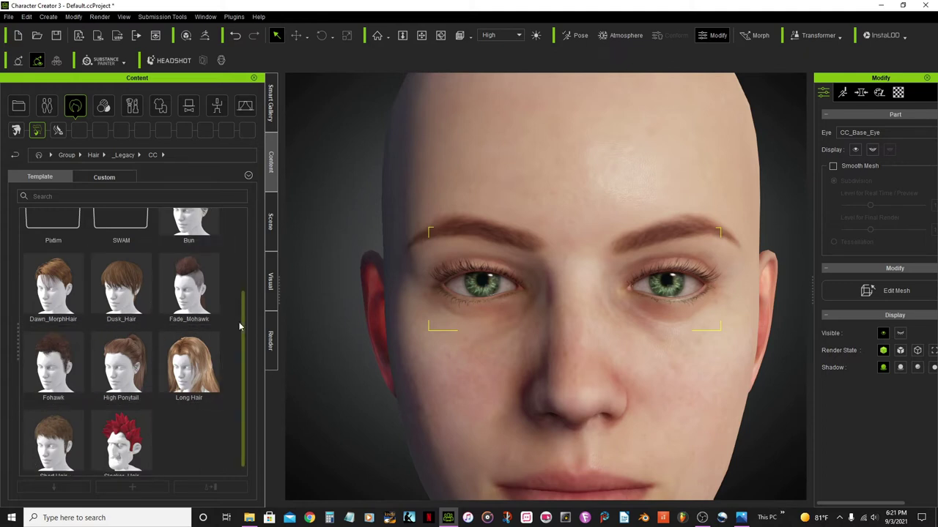
left_click_drag(243, 326, 244, 315)
scroll(245, 315, "up", 3)
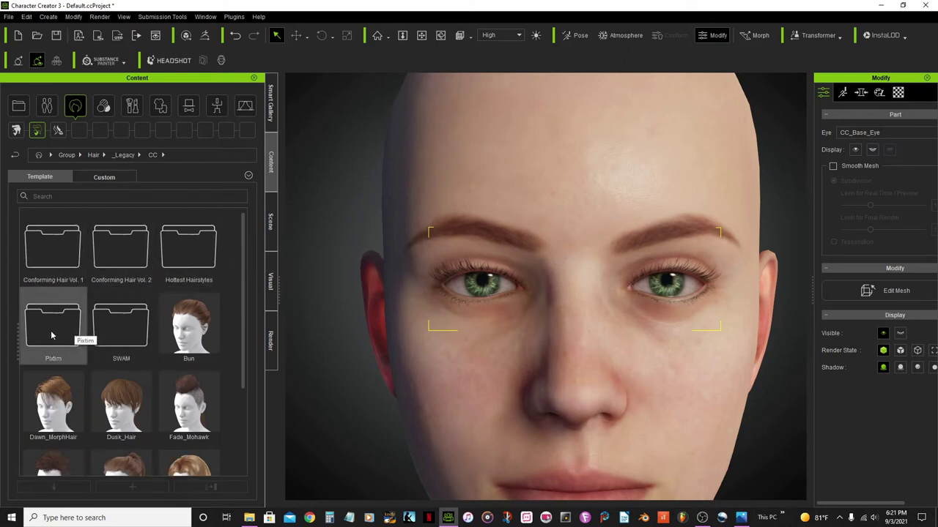
- Open the SWAM collection and apply Hope Hair to the avatar
double_click(118, 334)
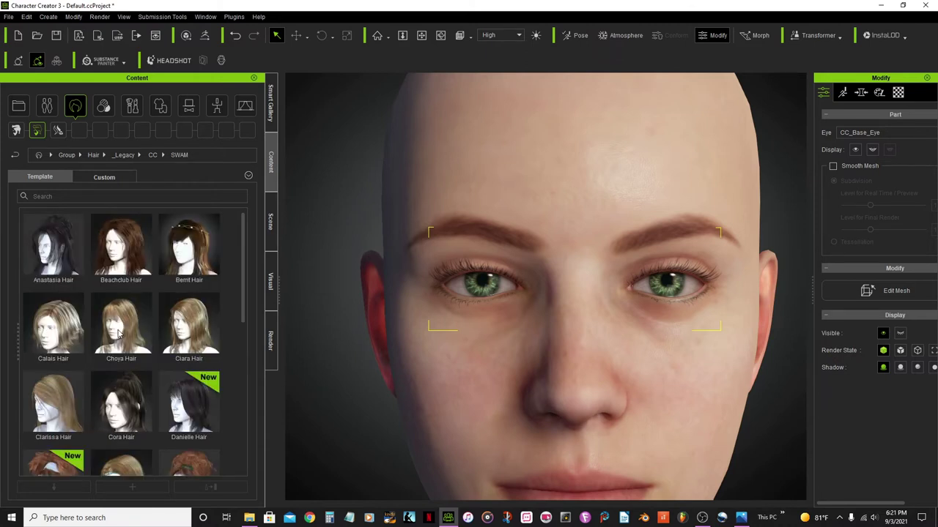
mouse_move(94, 317)
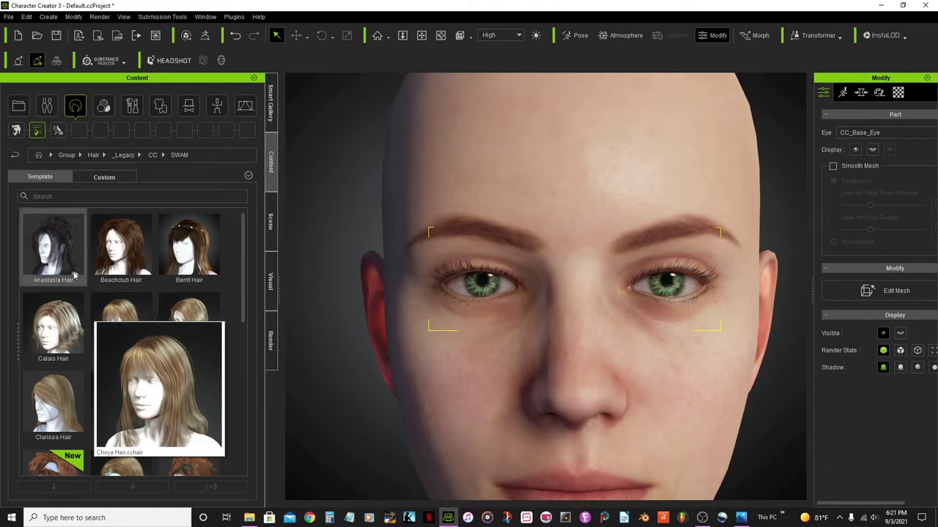
scroll(198, 293, "down", 3)
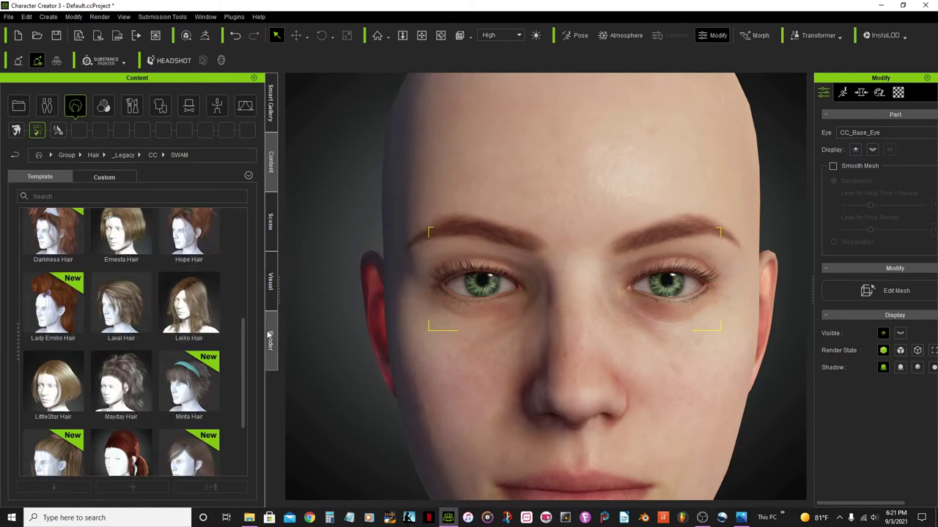
scroll(244, 347, "down", 1)
scroll(244, 346, "up", 2)
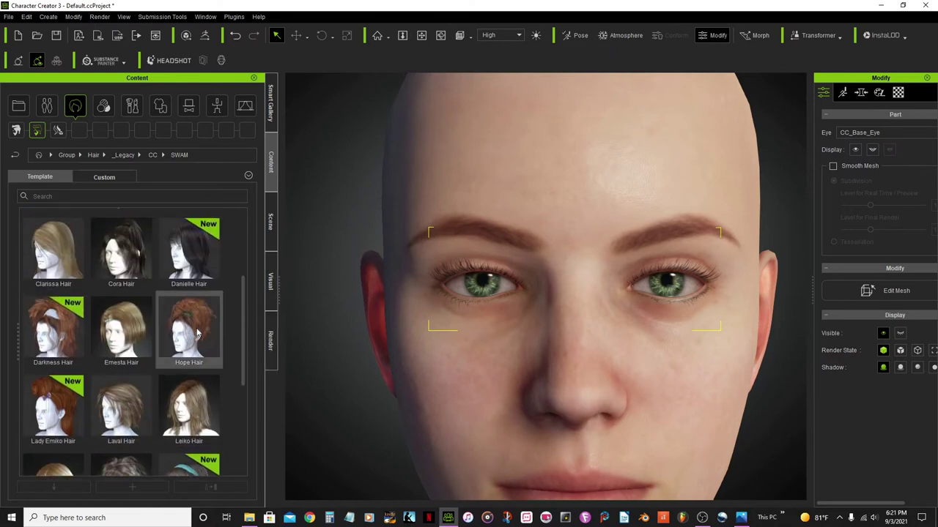
double_click(197, 333)
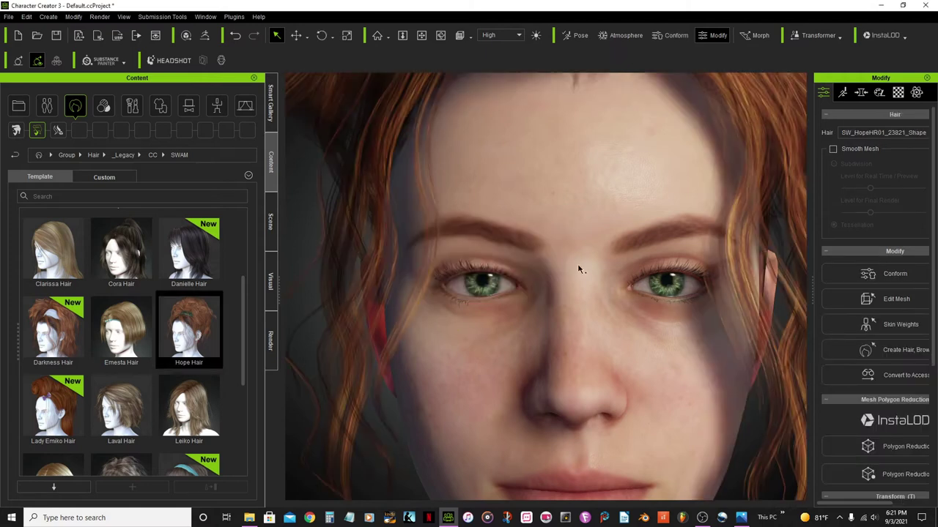
left_click(421, 35)
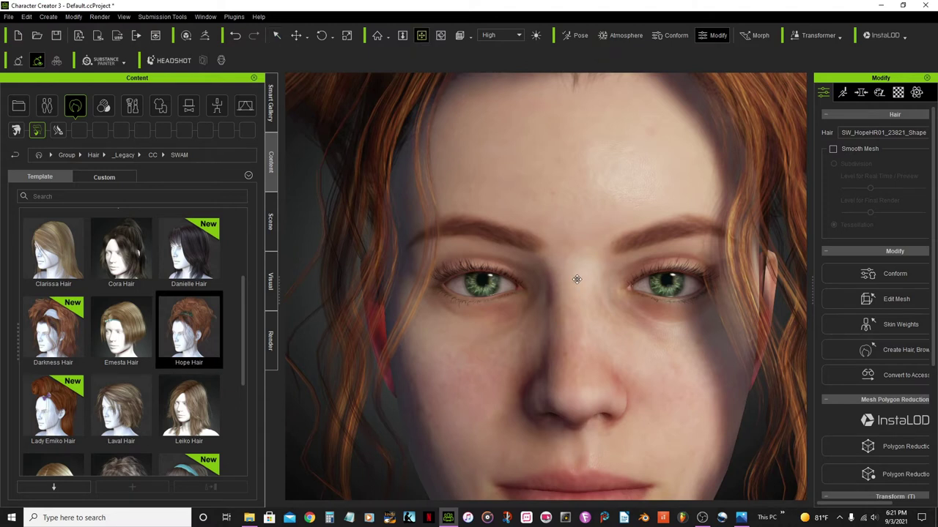
left_click_drag(574, 268, 557, 320)
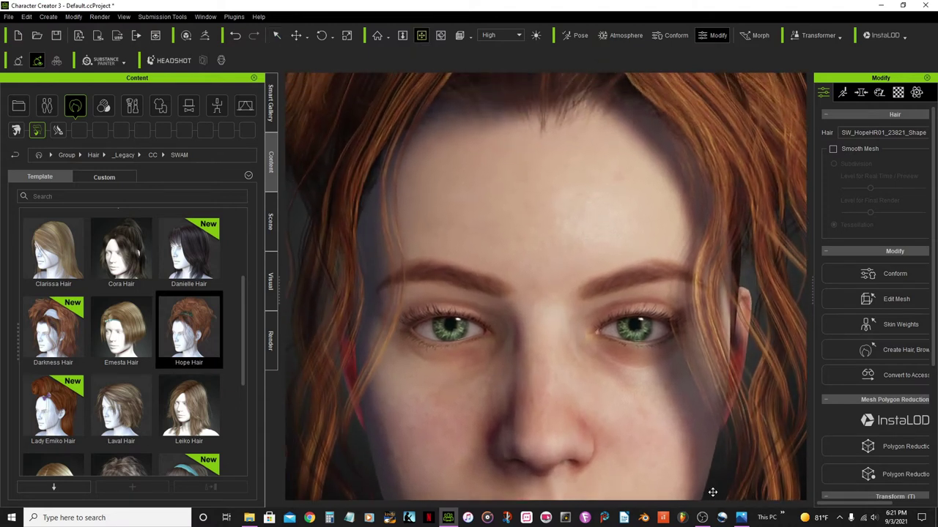
left_click(741, 519)
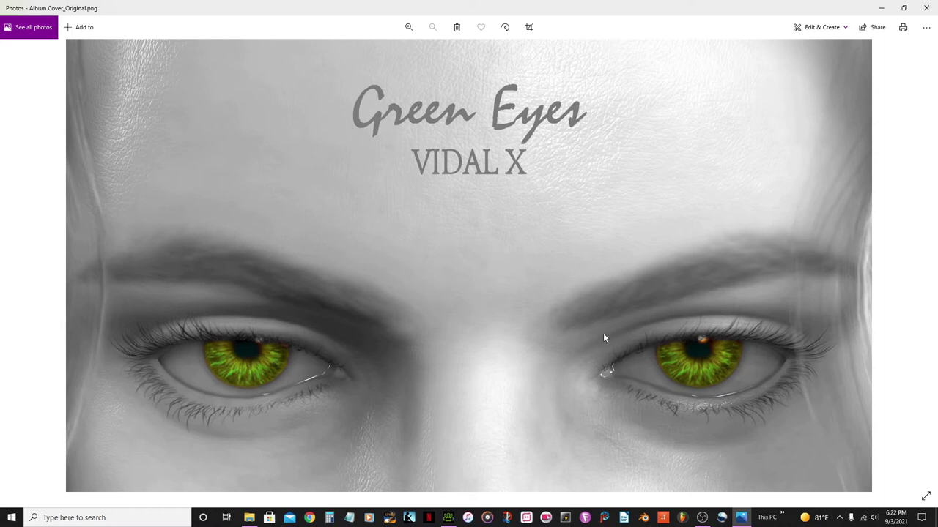
- Minimize Photos and zoom out with the Orbit camera to show the upper body
left_click(886, 11)
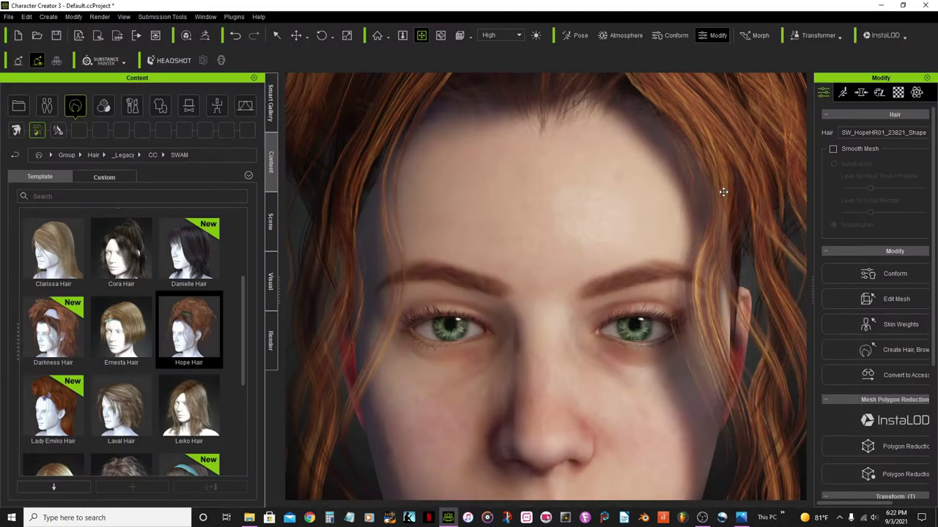
scroll(615, 264, "down", 2)
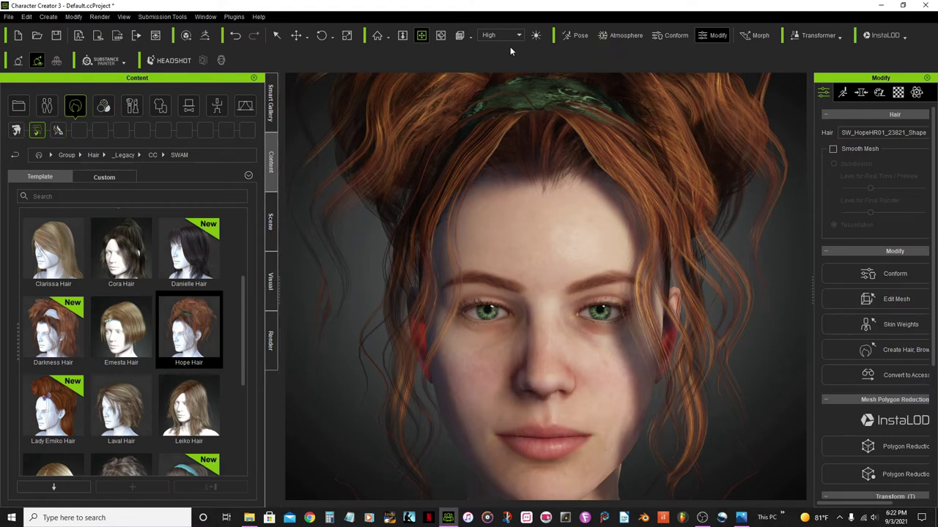
left_click(442, 37)
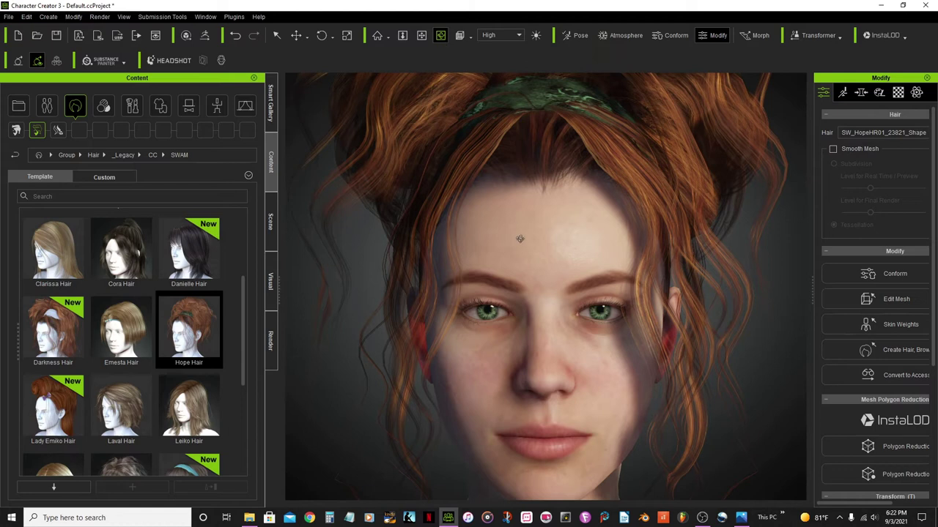
scroll(554, 257, "down", 4)
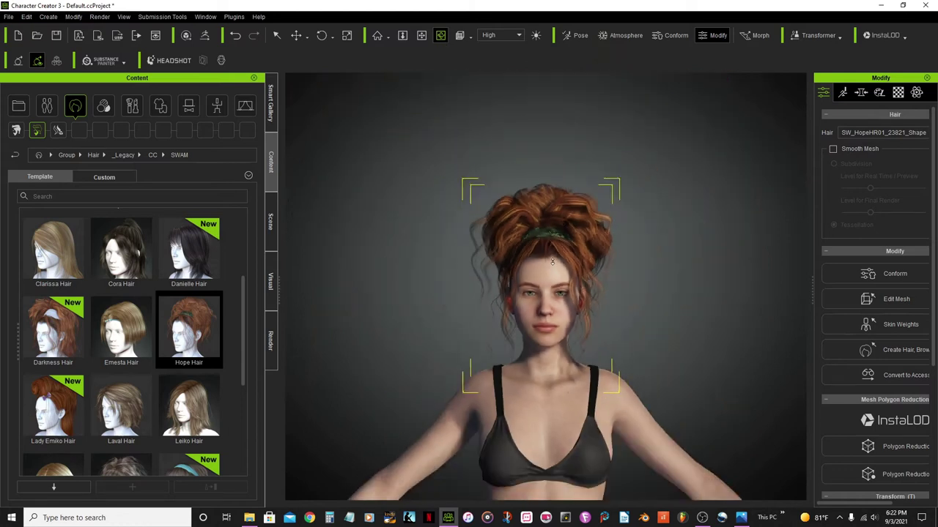
scroll(552, 261, "down", 3)
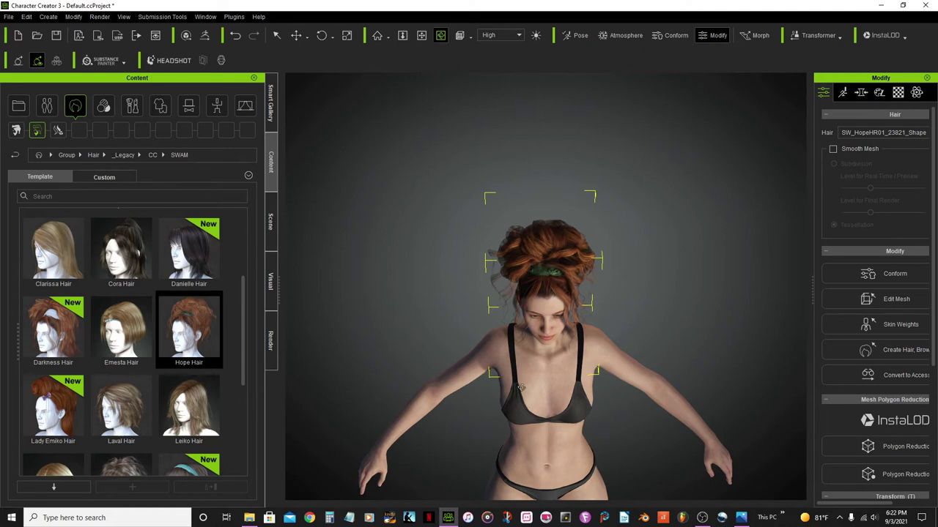
left_click(421, 36)
- Reposition the view and try the Move and Rotate gizmos on the hair
left_click_drag(546, 325, 499, 190)
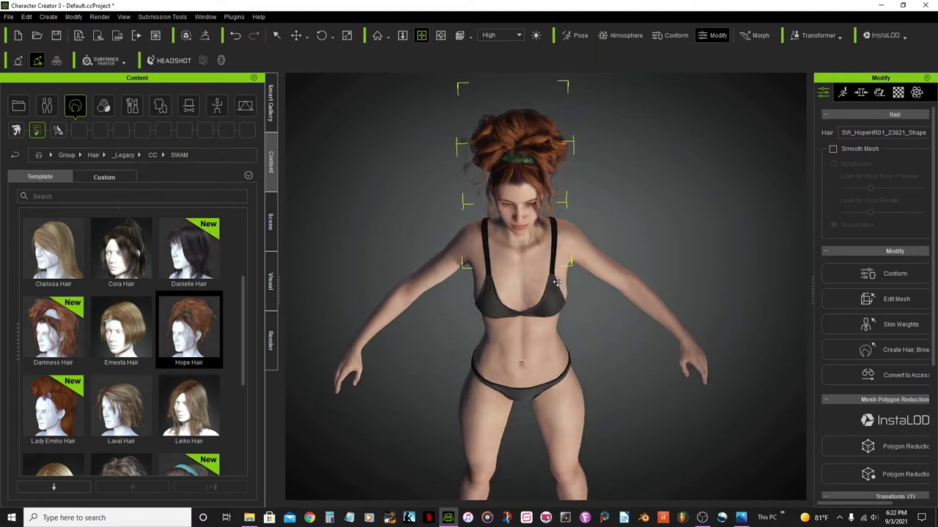
left_click(296, 36)
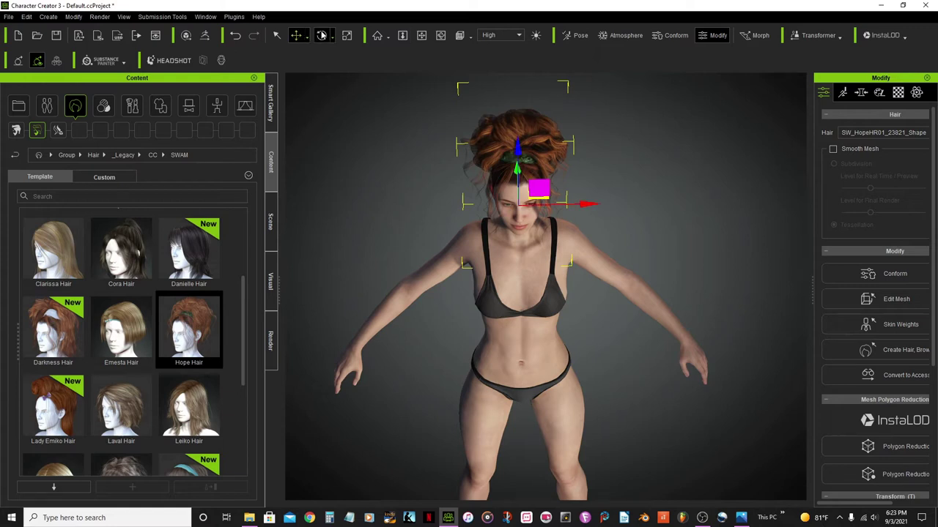
left_click(321, 35)
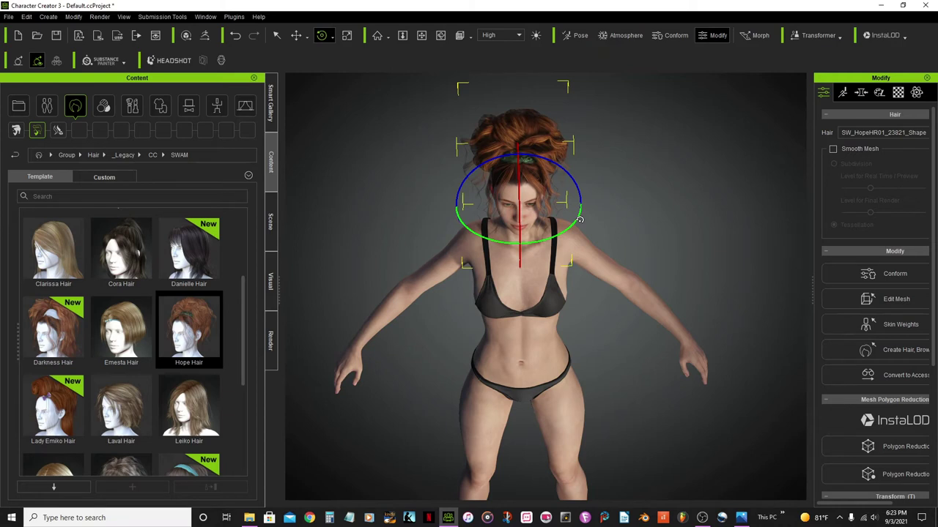
left_click(276, 35)
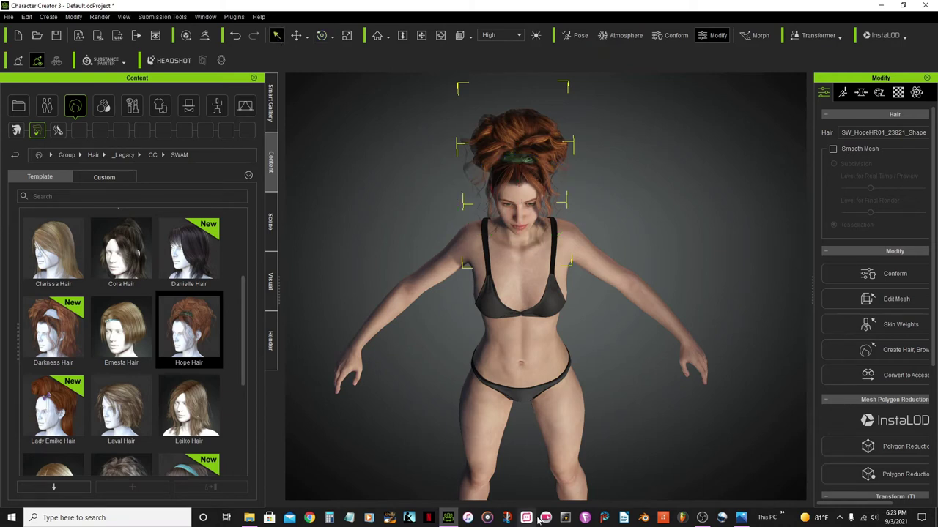
- Select the avatar body, rotate it with the gizmo, then undo the rotation
left_click(562, 354)
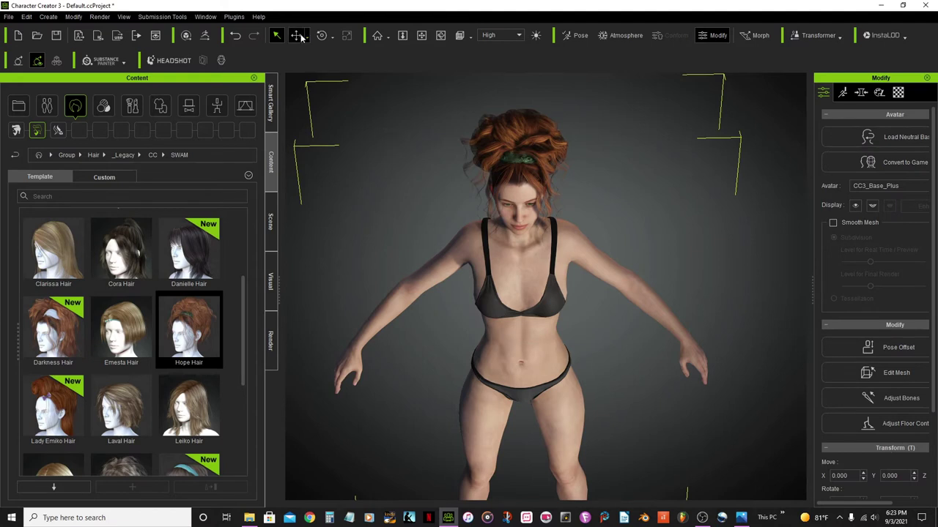
left_click(323, 36)
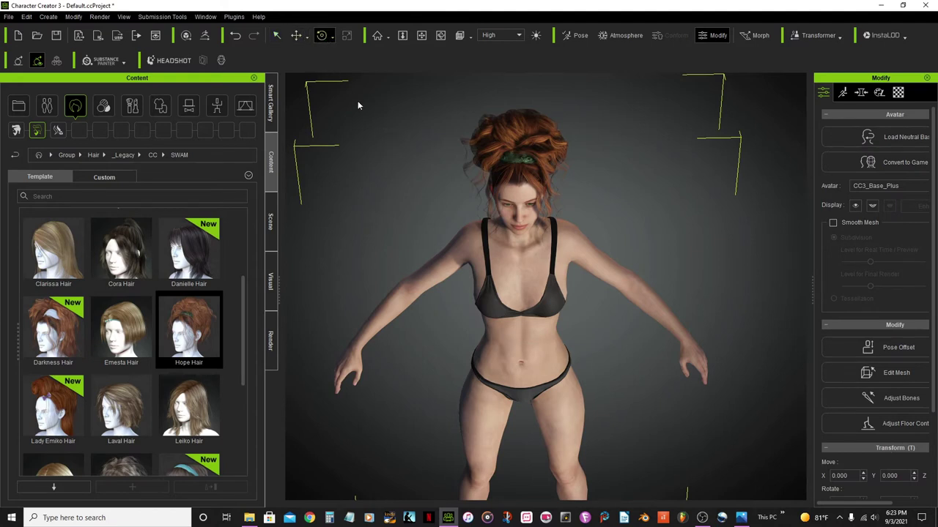
scroll(509, 299, "down", 5)
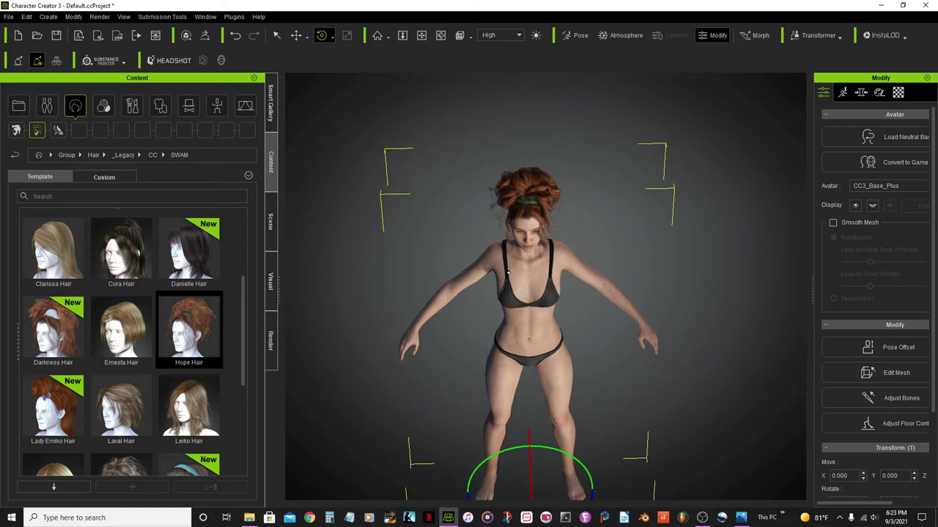
scroll(555, 408, "down", 2)
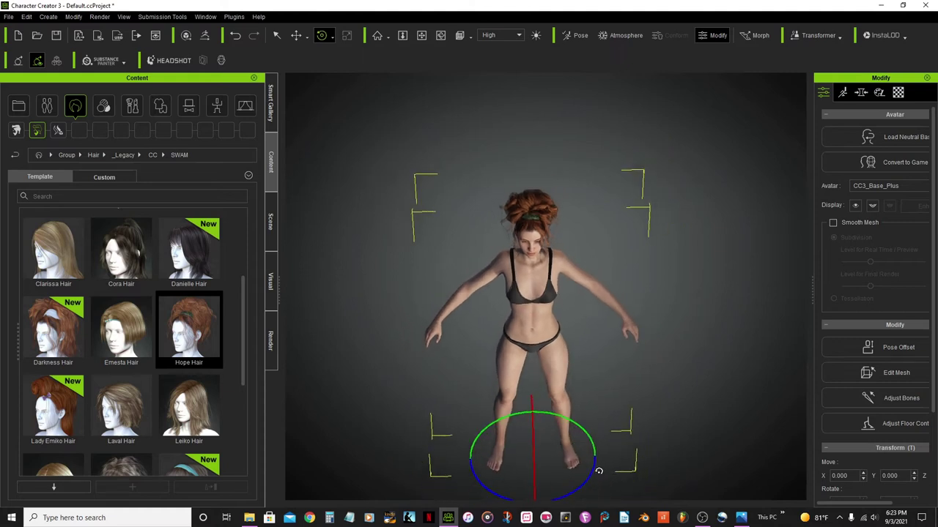
left_click_drag(589, 474, 593, 454)
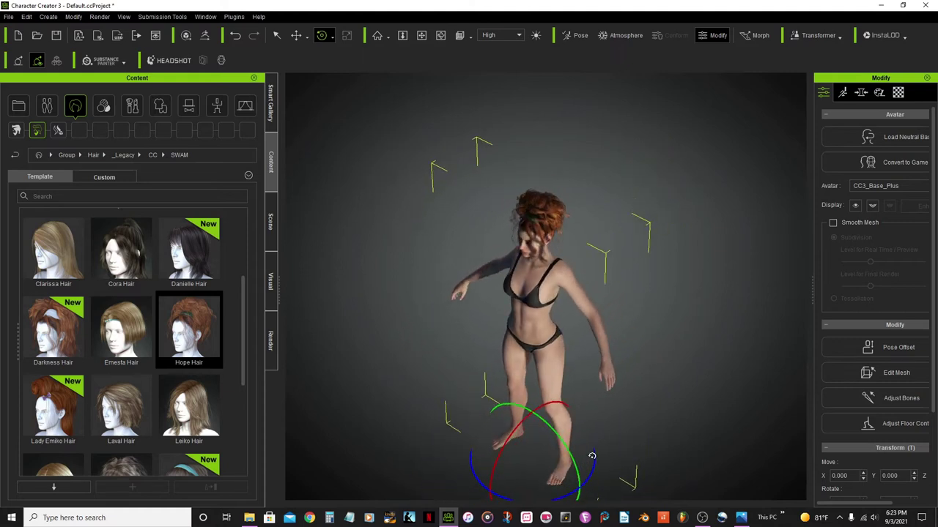
left_click(235, 36)
- Orbit the character to face front and reframe with the full-body Front preset
left_click(440, 36)
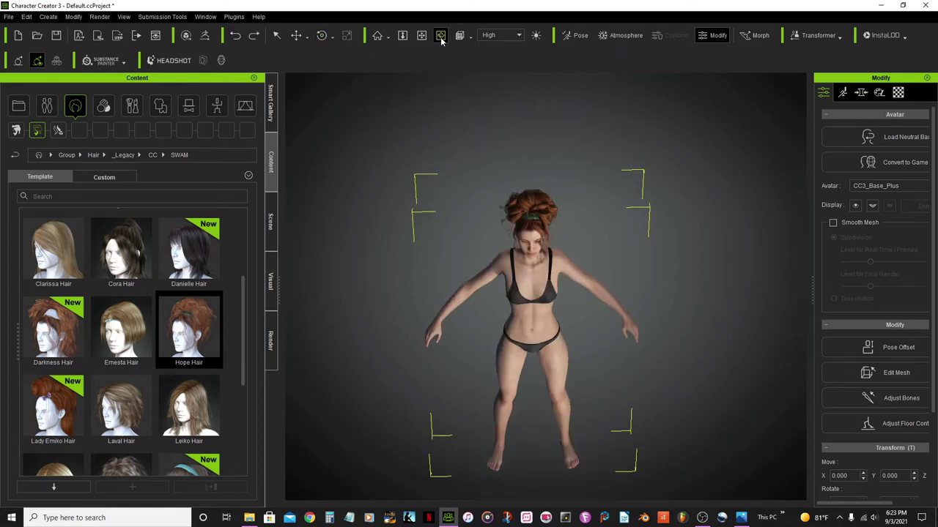
left_click_drag(540, 329, 419, 286)
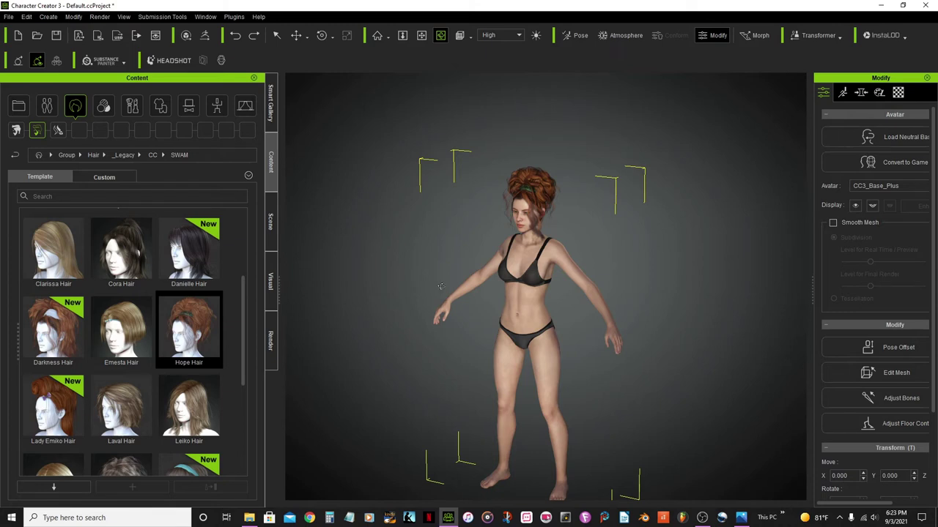
left_click_drag(460, 290, 513, 282)
scroll(608, 232, "up", 3)
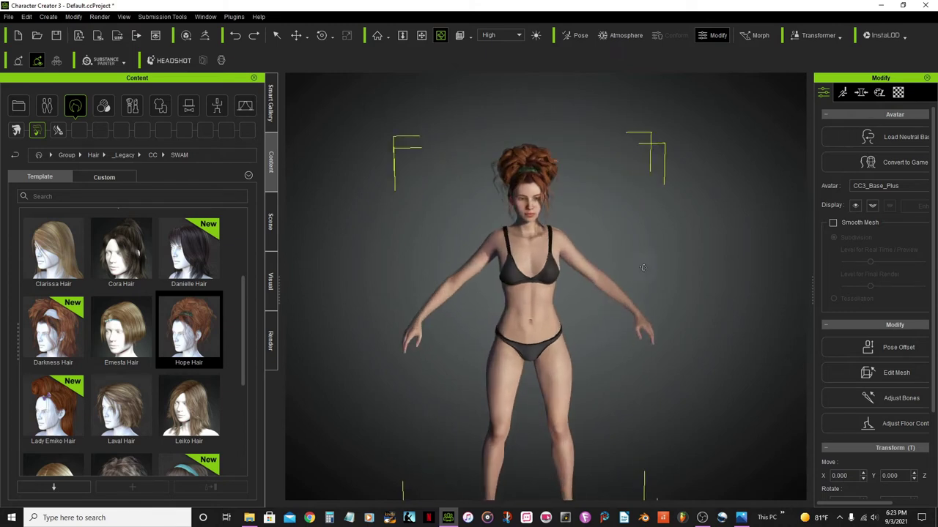
scroll(608, 231, "up", 1)
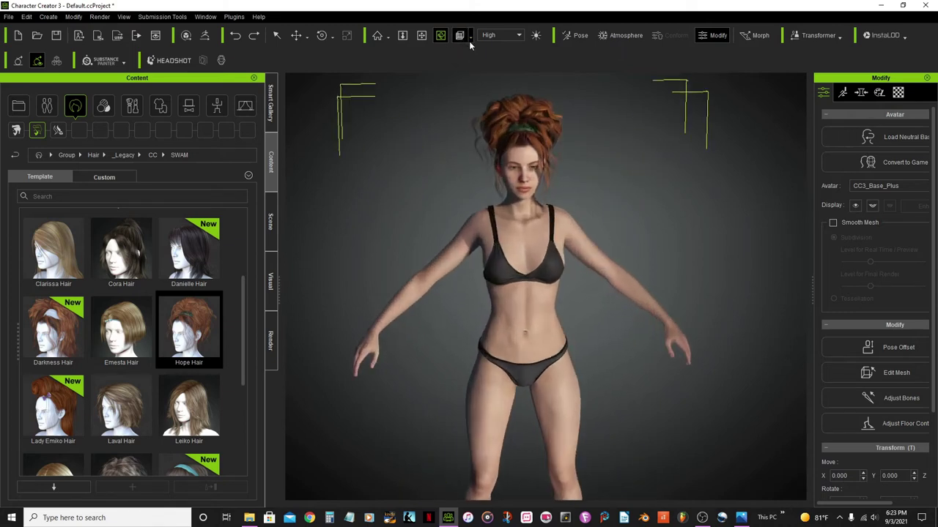
left_click(469, 41)
left_click(476, 58)
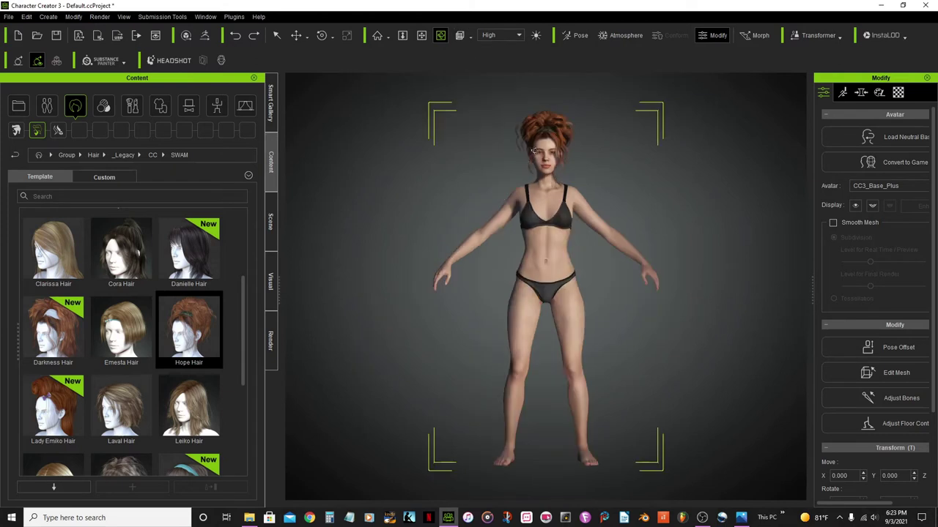
- Pan, zoom and orbit to look down slightly at the character
left_click(421, 35)
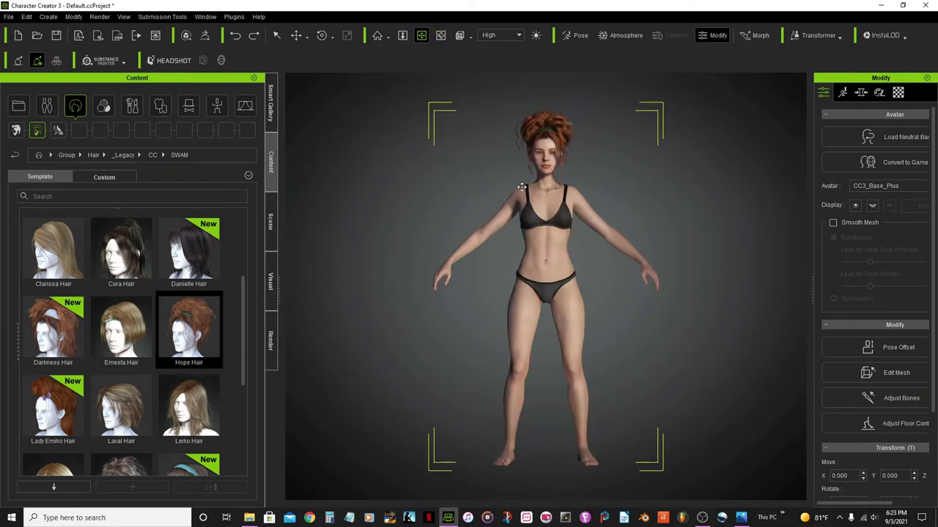
left_click_drag(521, 188, 476, 233)
scroll(505, 194, "up", 3)
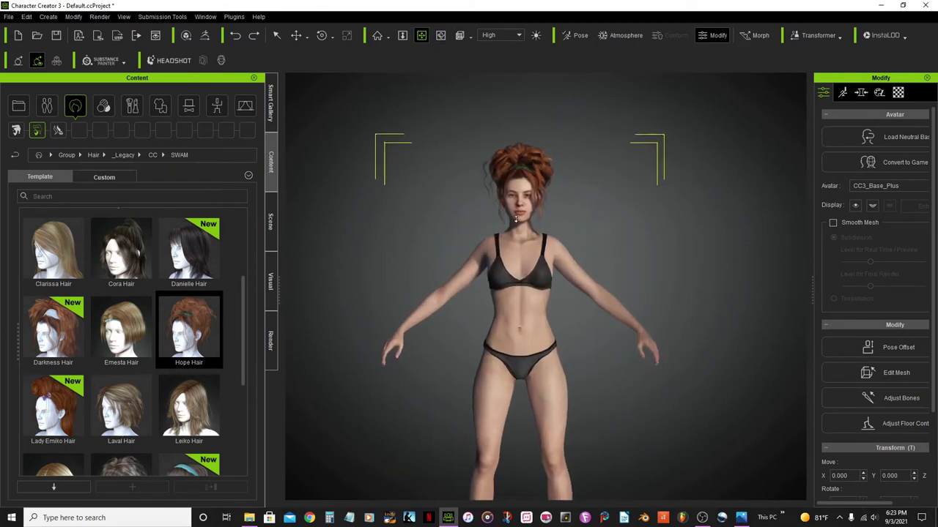
left_click(441, 37)
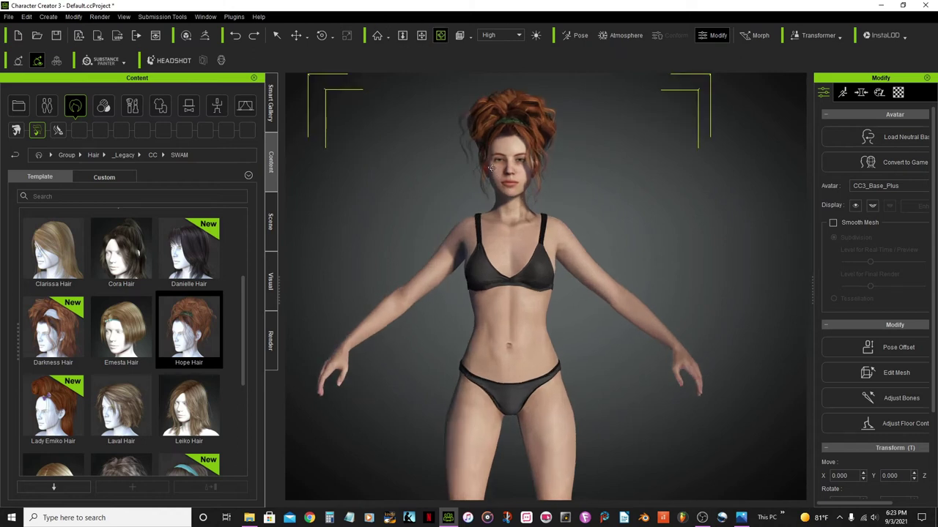
left_click_drag(501, 176, 509, 254)
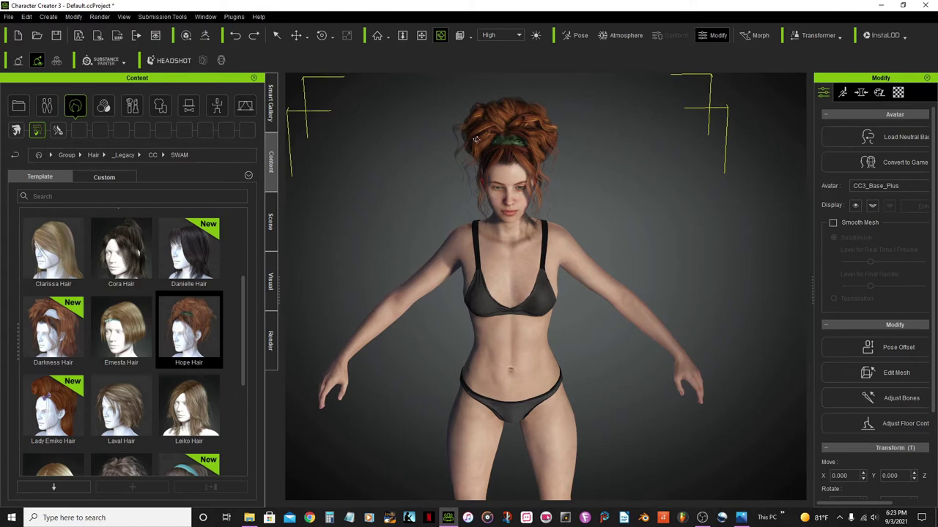
scroll(481, 139, "up", 2)
- Pan and orbit to center the green-eyed face in the view
left_click(421, 35)
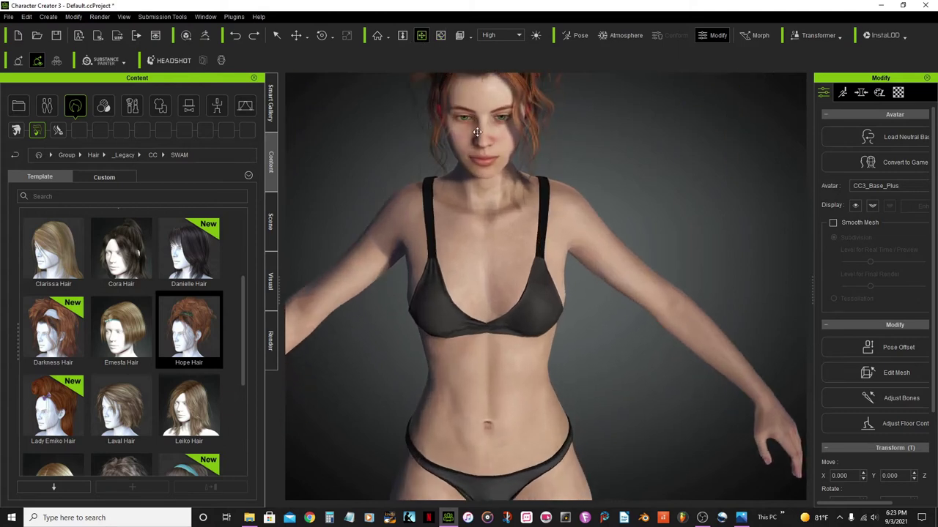
left_click_drag(493, 167, 532, 309)
left_click(440, 35)
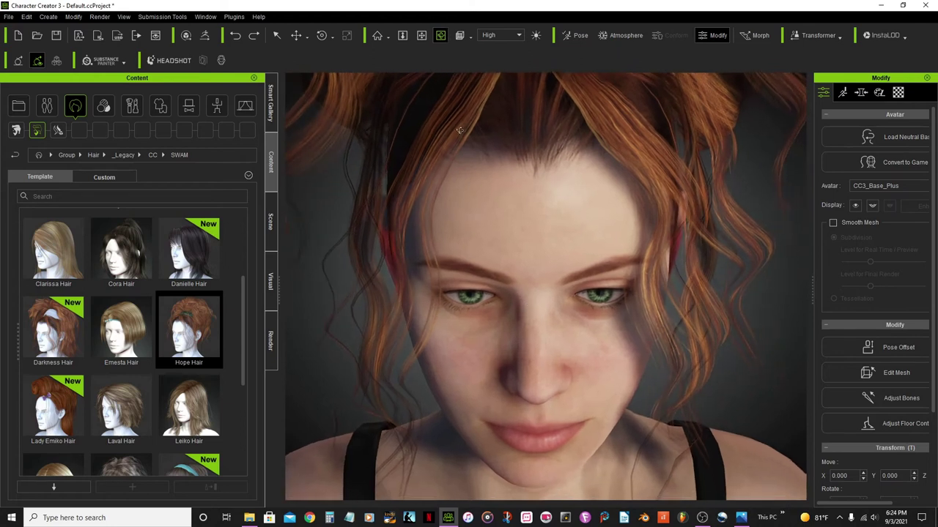
left_click_drag(504, 274, 503, 262)
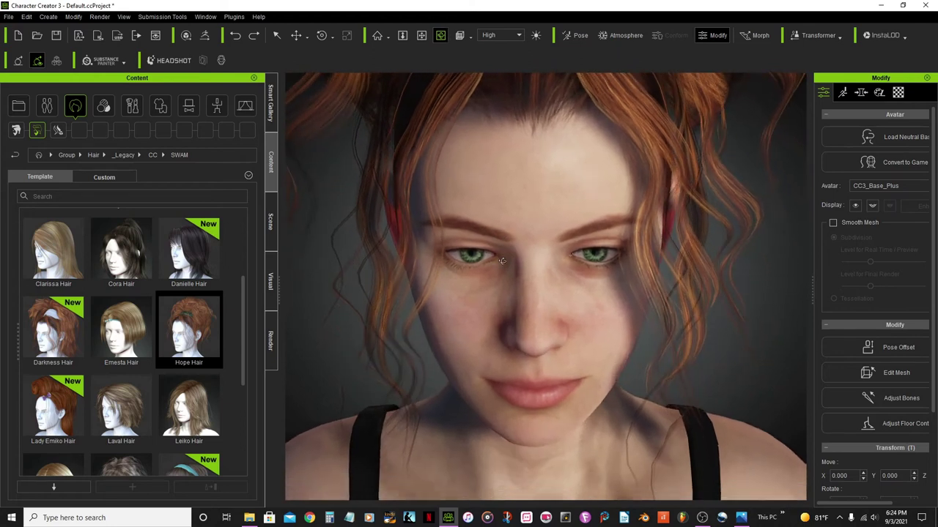
left_click(421, 35)
left_click_drag(508, 247, 509, 282)
scroll(508, 295, "up", 3)
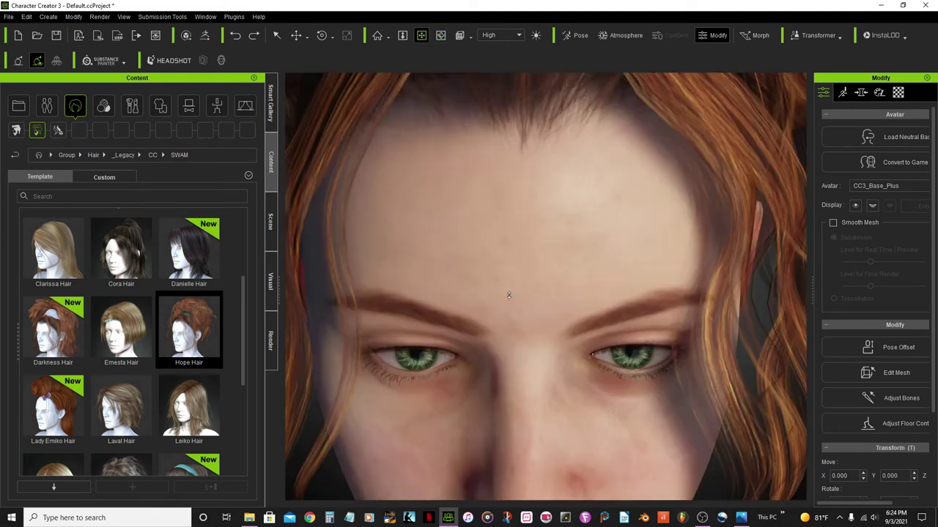
scroll(508, 295, "down", 3)
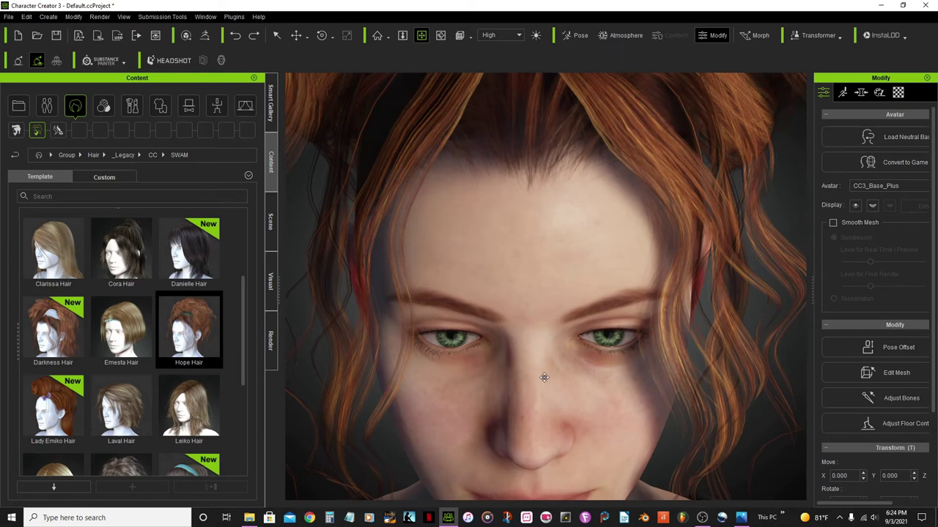
- Select the CC_Base_Eye part under the left eye and widen the Modify panel
left_click(277, 37)
left_click(453, 339)
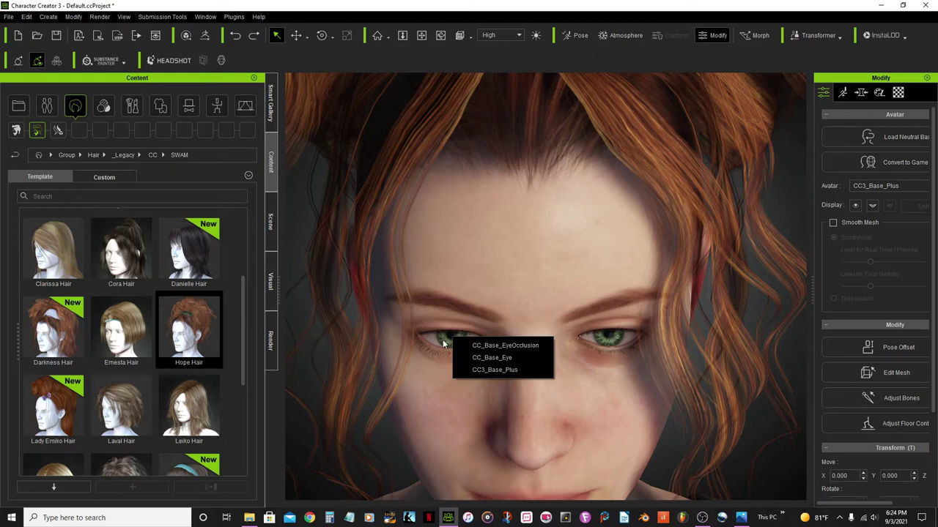
left_click(501, 358)
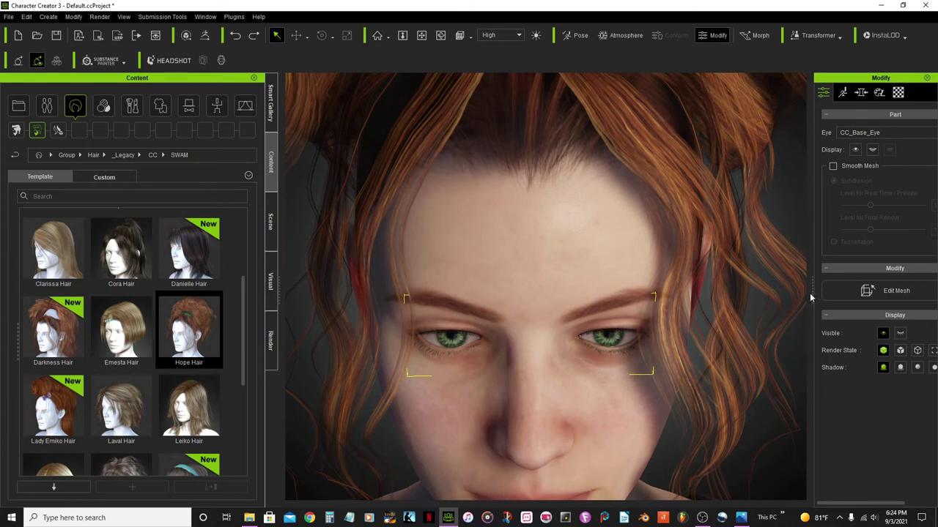
left_click_drag(813, 292, 729, 292)
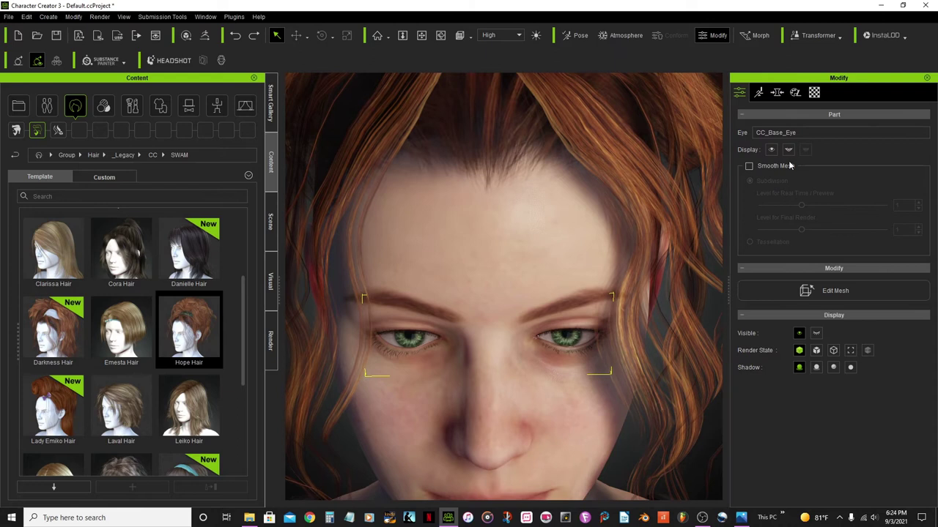
left_click(777, 93)
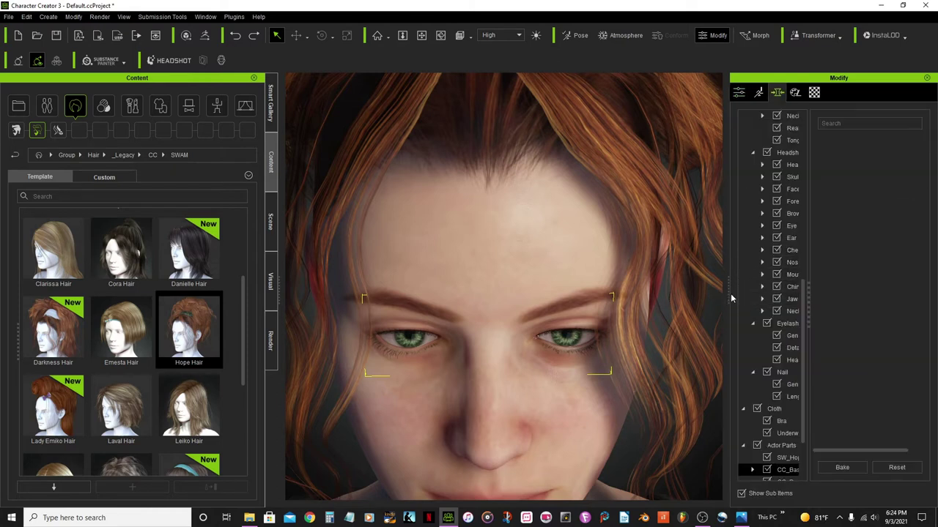
- Widen the morph list, scroll to Actor Parts and show CC_Base_Eye's eyeball sliders
left_click_drag(727, 298, 687, 298)
scroll(749, 302, "down", 2)
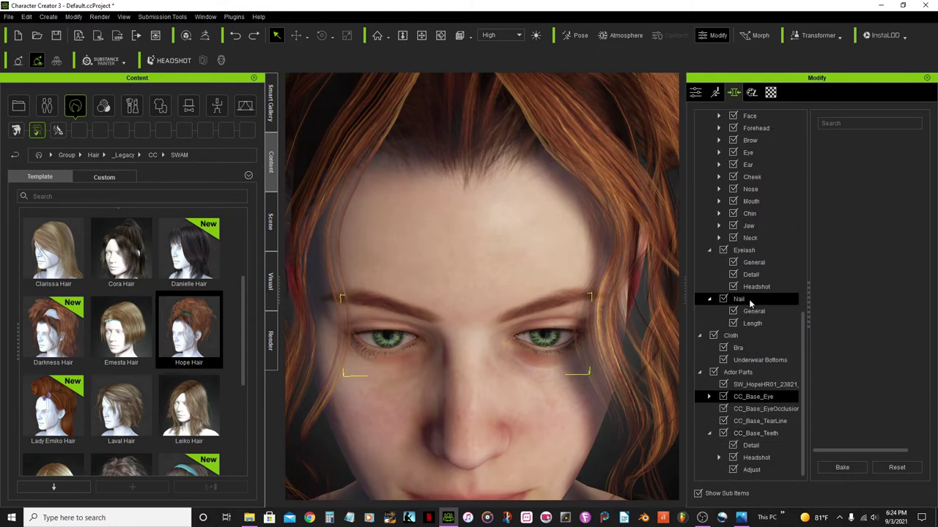
scroll(749, 242, "up", 7)
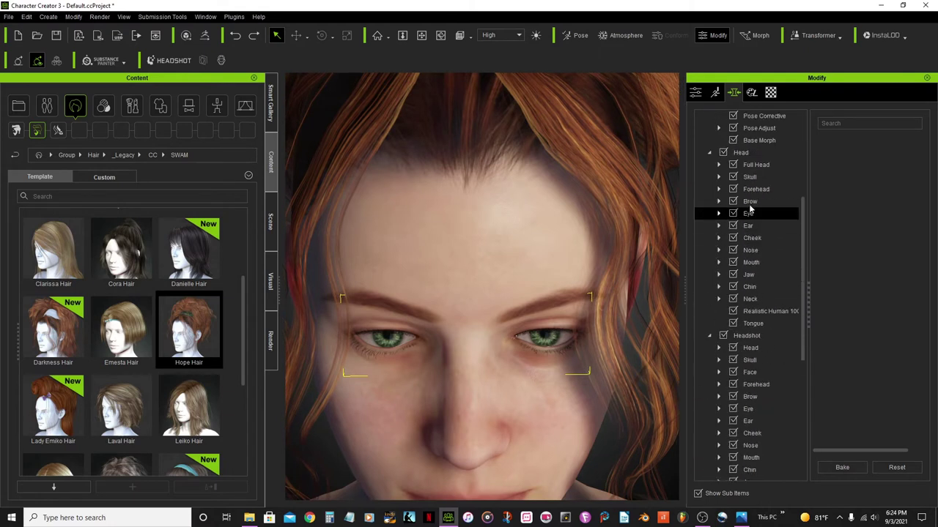
scroll(749, 209, "up", 5)
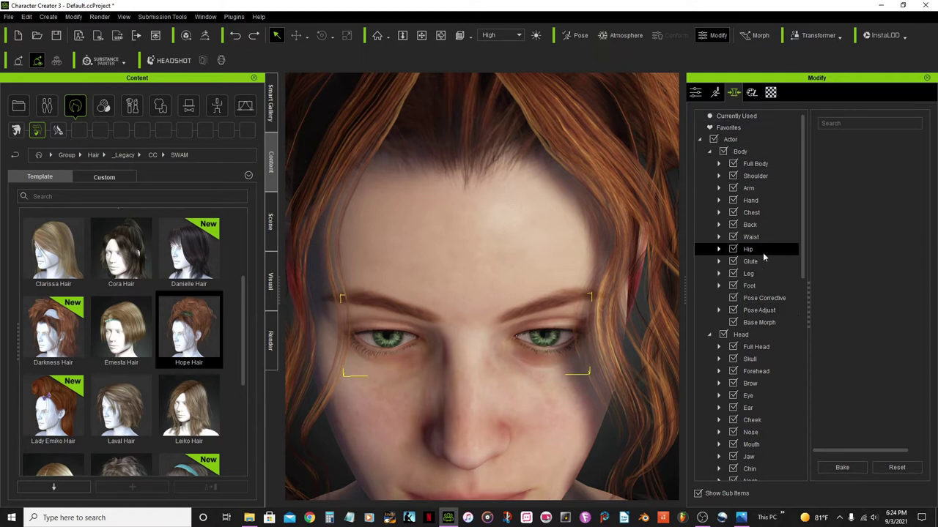
scroll(762, 349, "down", 6)
scroll(762, 349, "down", 6)
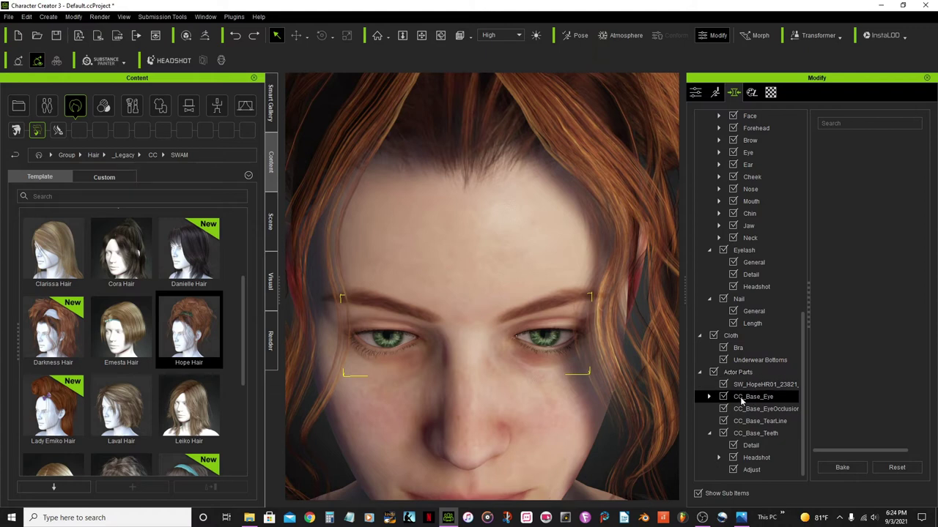
left_click(762, 408)
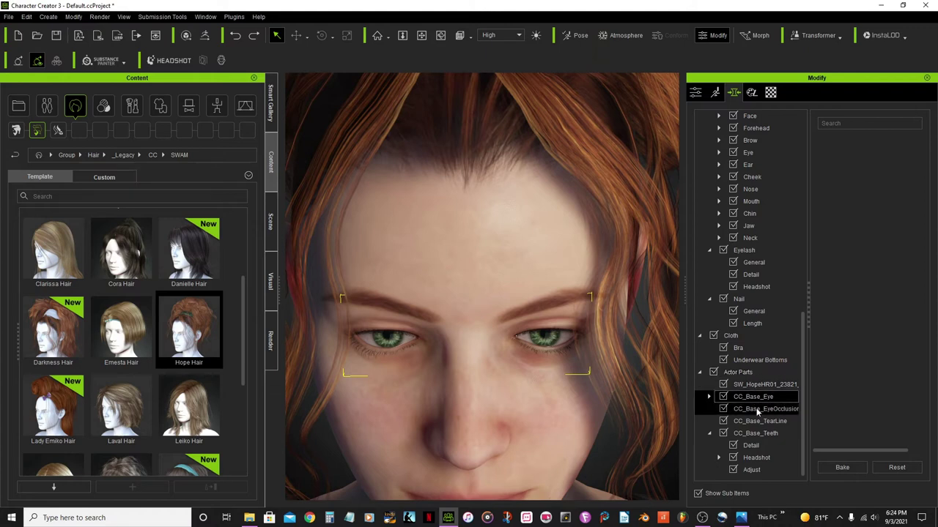
left_click(742, 400)
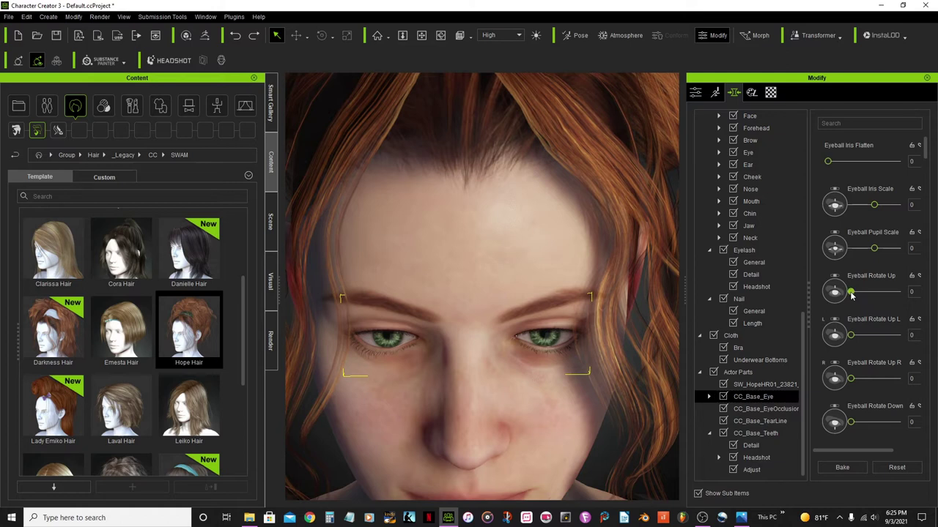
- Set Eyeball Rotate Up to 26 and widen the 3D viewport
left_click_drag(850, 291, 861, 296)
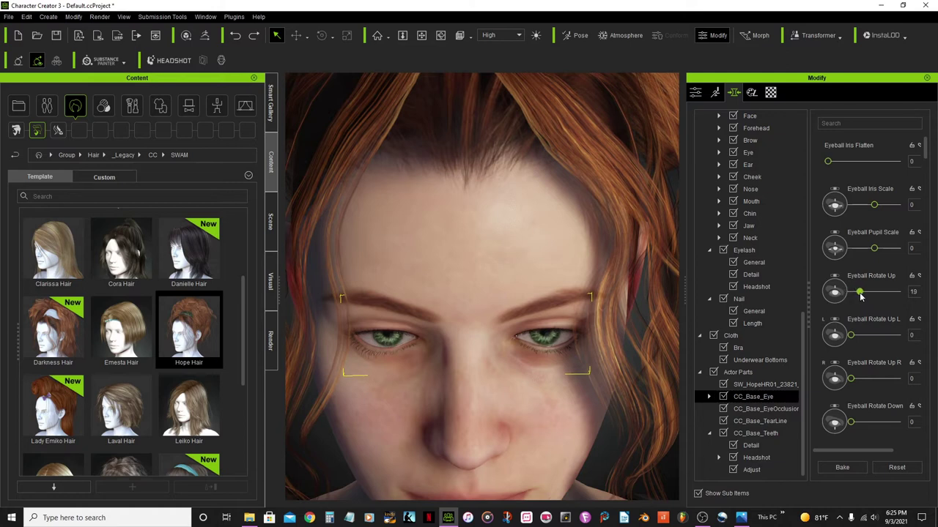
left_click_drag(860, 296, 863, 296)
left_click_drag(862, 294, 863, 294)
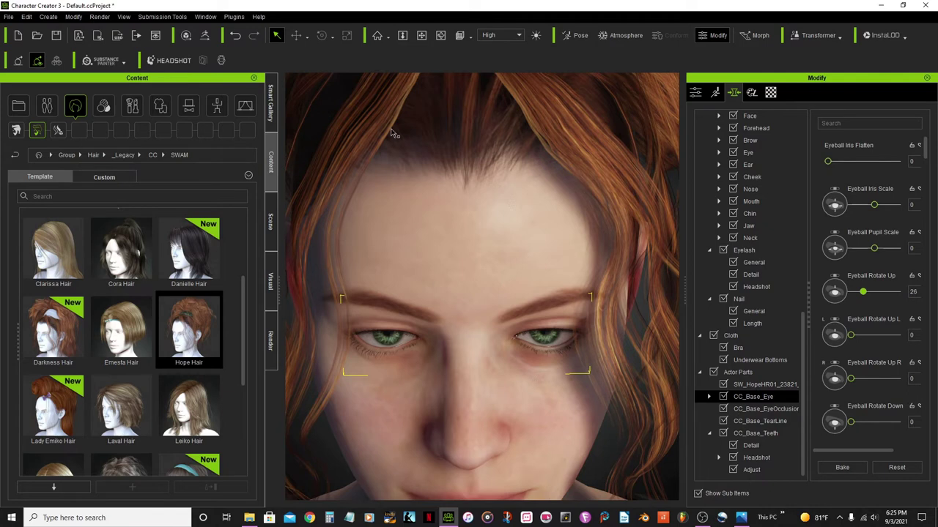
left_click(440, 35)
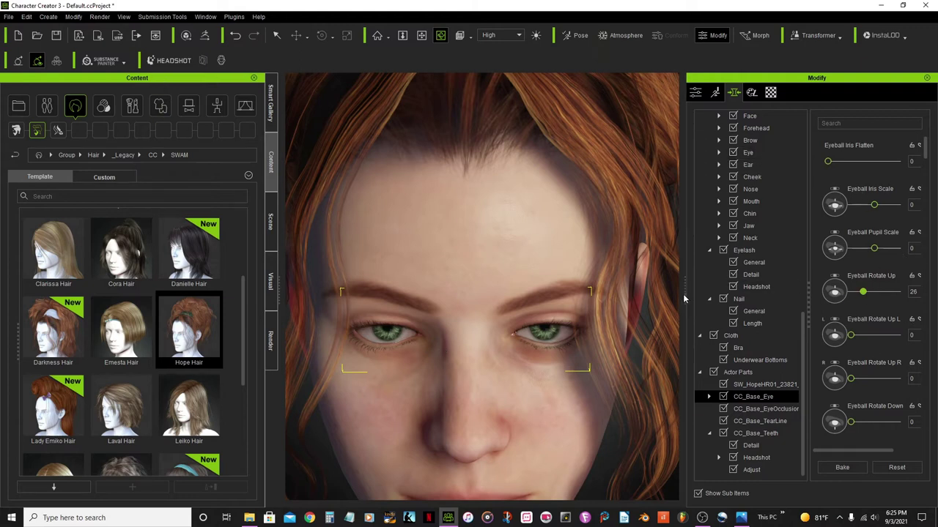
left_click_drag(684, 299, 809, 295)
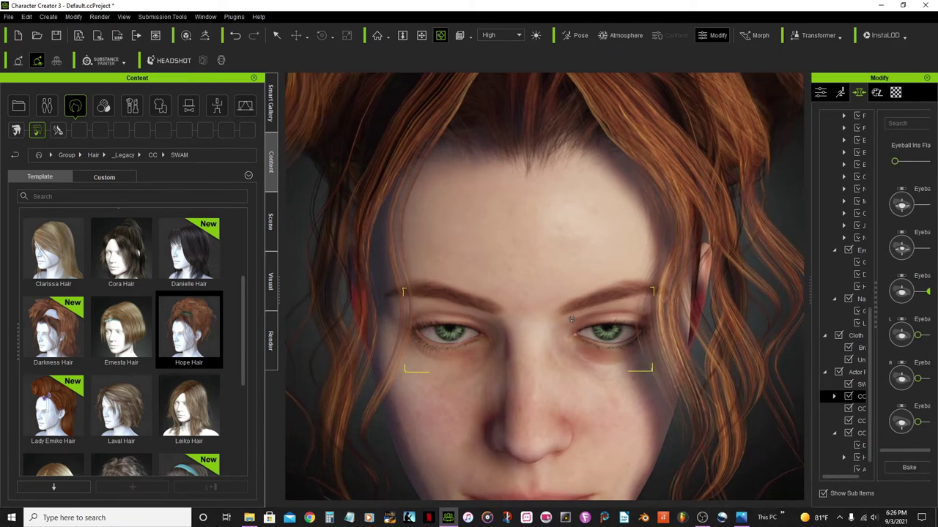
- In Render Image settings, choose Png format, HD 1080p frame size and High (3x3) super sampling
left_click(98, 17)
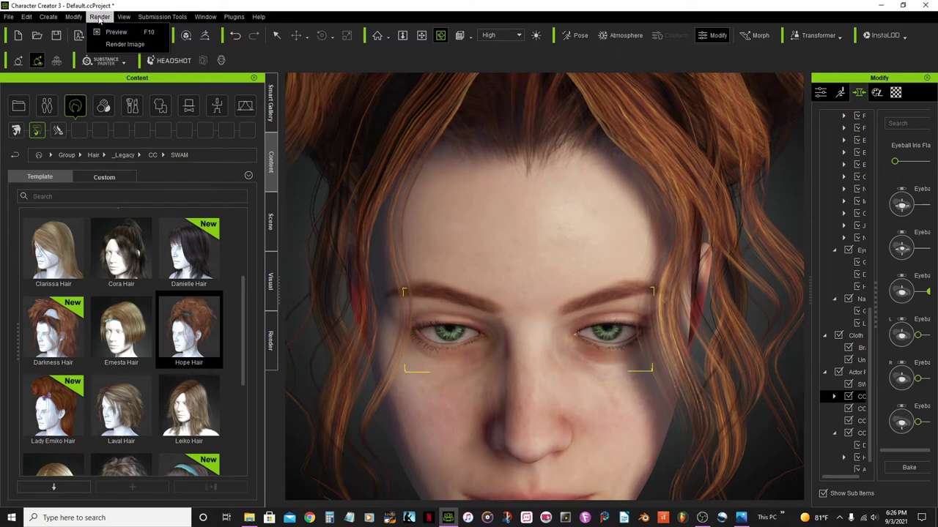
left_click(126, 44)
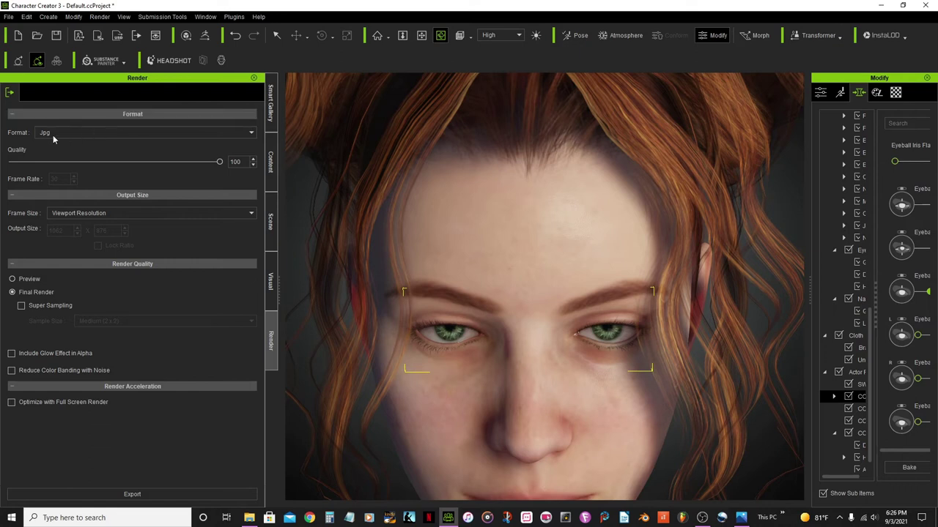
left_click(249, 134)
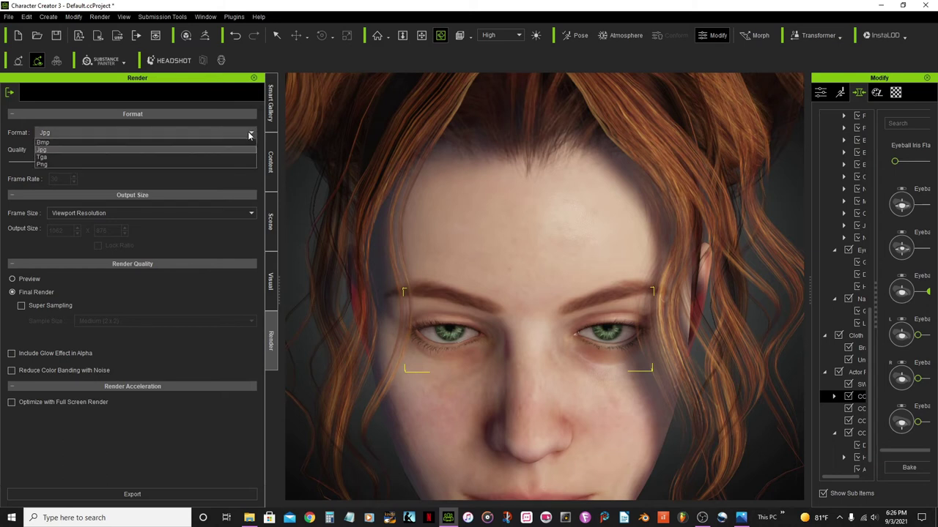
left_click(76, 165)
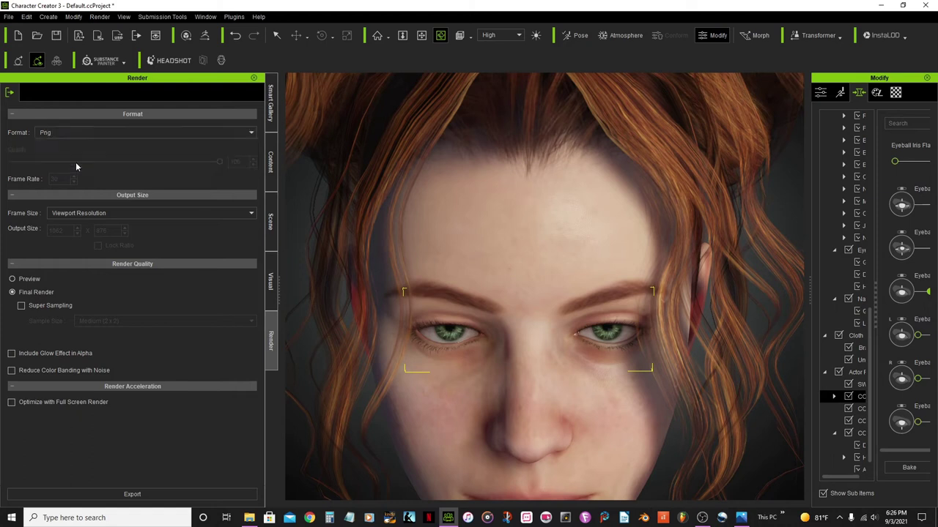
left_click(252, 214)
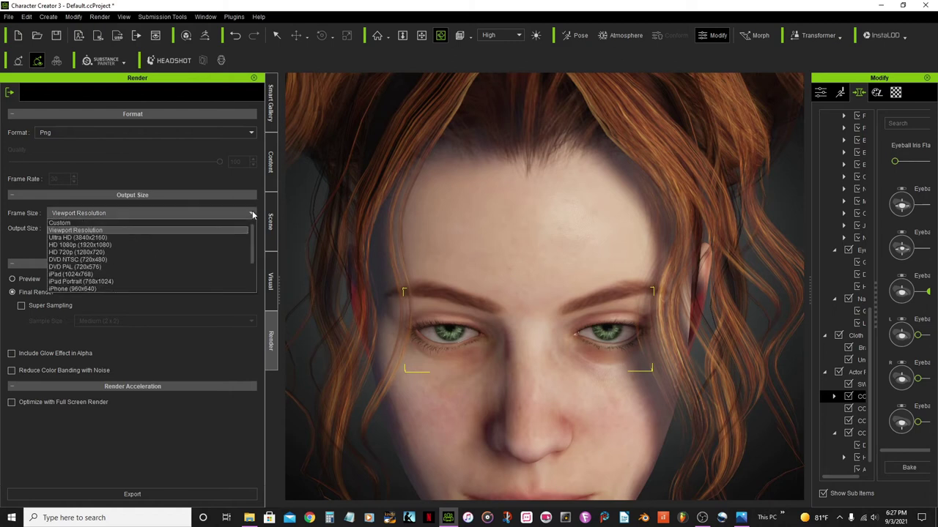
left_click(96, 245)
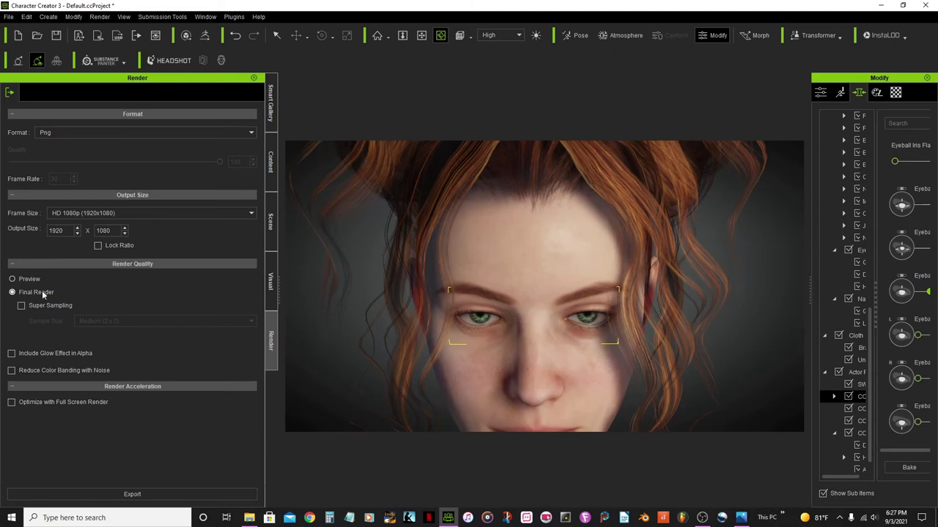
left_click(21, 306)
left_click(251, 322)
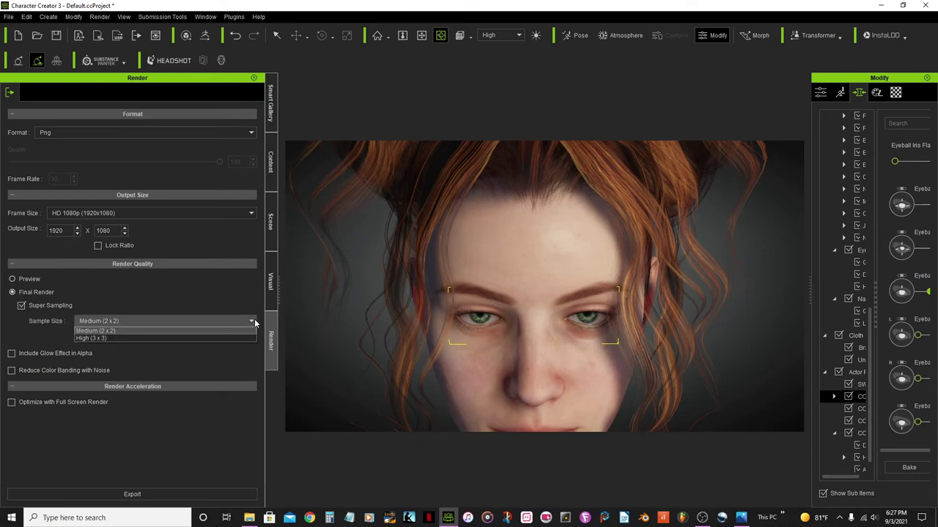
left_click(208, 339)
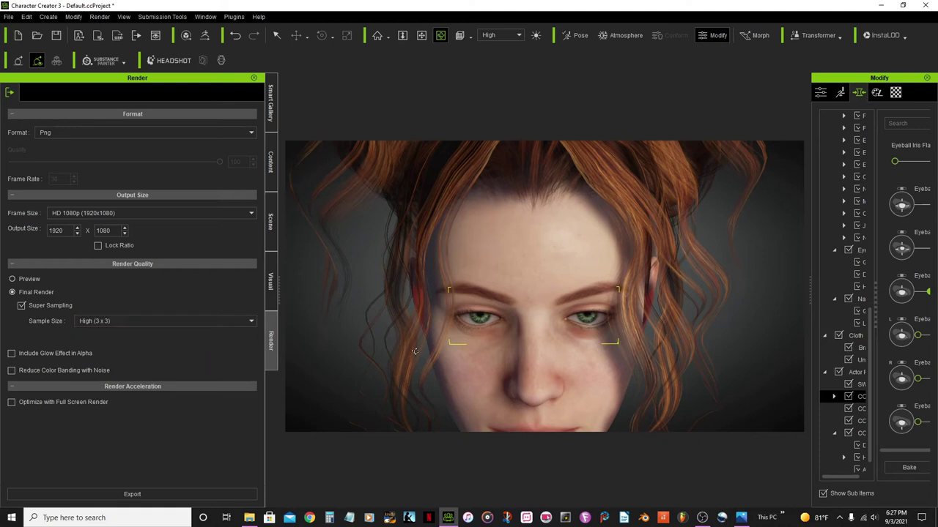
- Zoom in on the face and pan right to recentre the brows
scroll(658, 286, "up", 3)
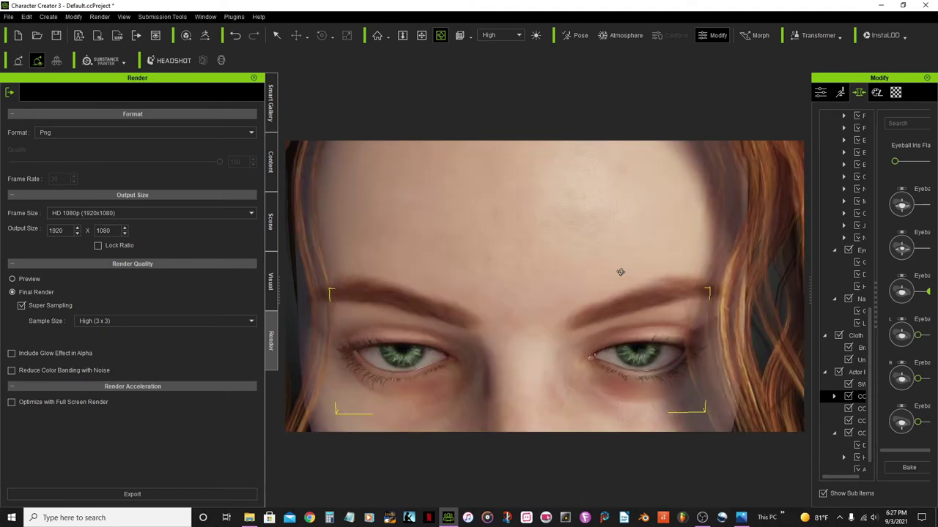
left_click(421, 35)
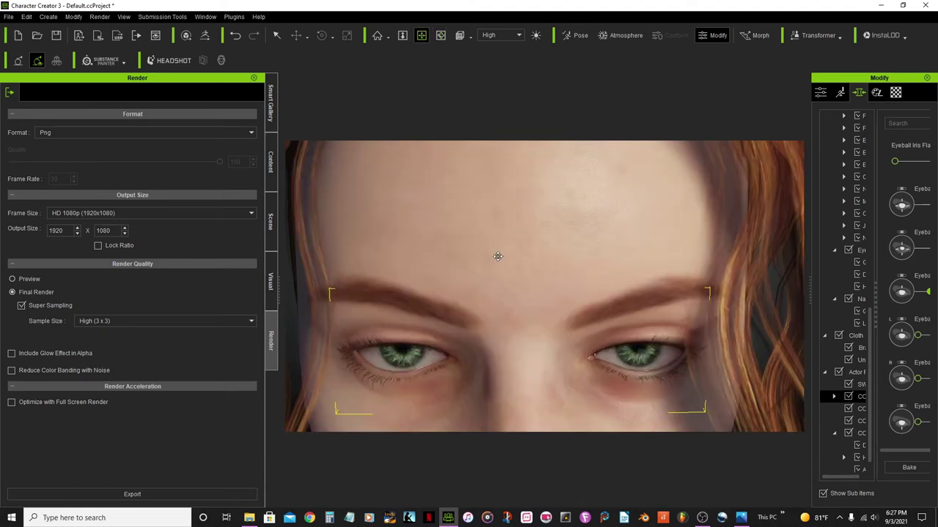
mouse_move(528, 289)
left_mouse_down()
mouse_move(512, 295)
mouse_move(520, 301)
left_mouse_up()
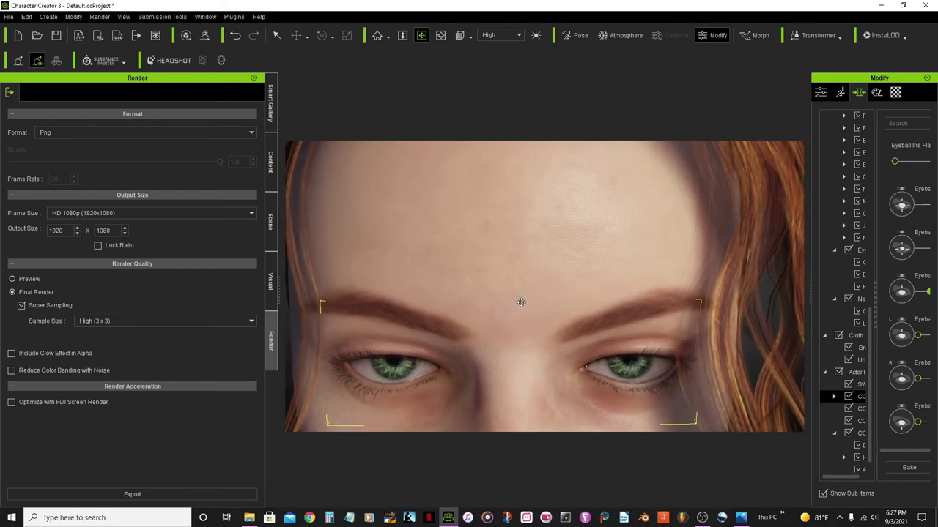
scroll(574, 312, "up", 3)
scroll(575, 312, "down", 3)
left_click(402, 35)
scroll(570, 281, "up", 2)
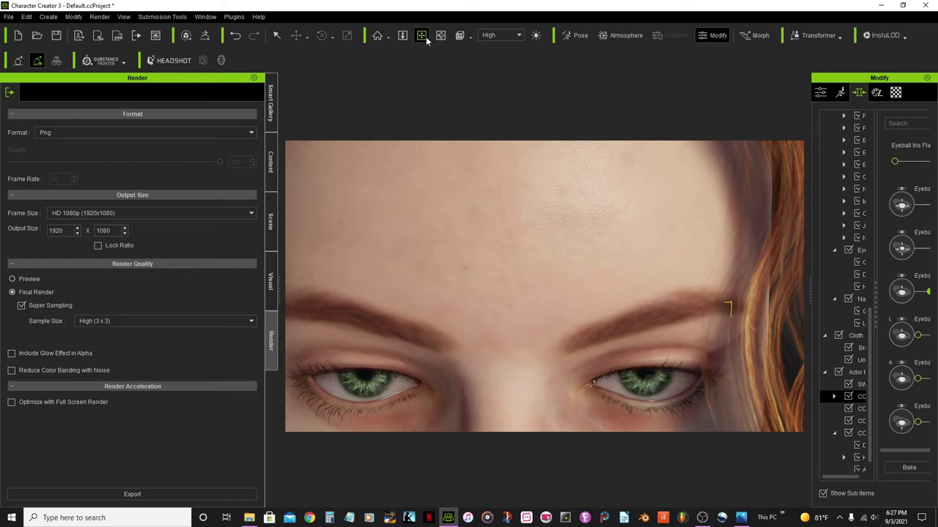
left_click(422, 36)
left_click_drag(485, 262, 531, 265)
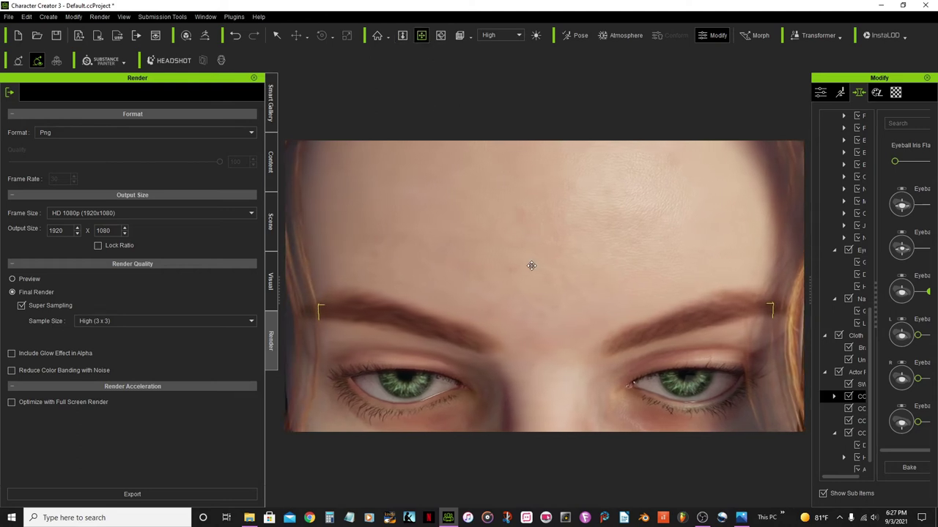
- Fine-tune the zoom and pan the face up so the brows and eyes fill the frame
left_click(402, 37)
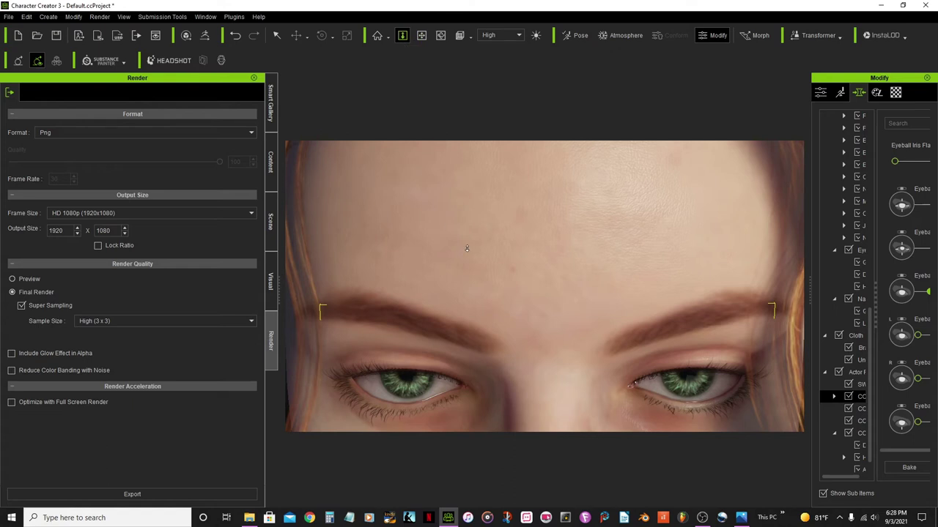
scroll(467, 248, "up", 1)
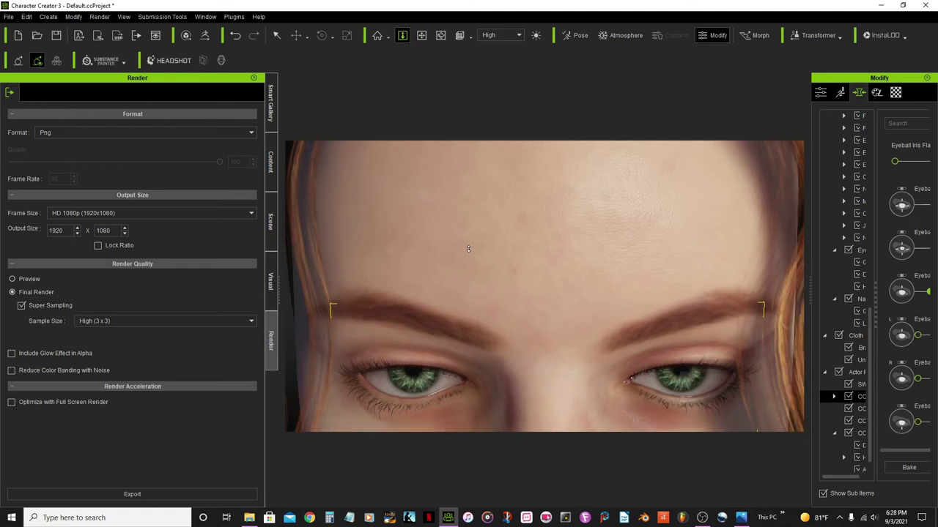
scroll(470, 247, "up", 2)
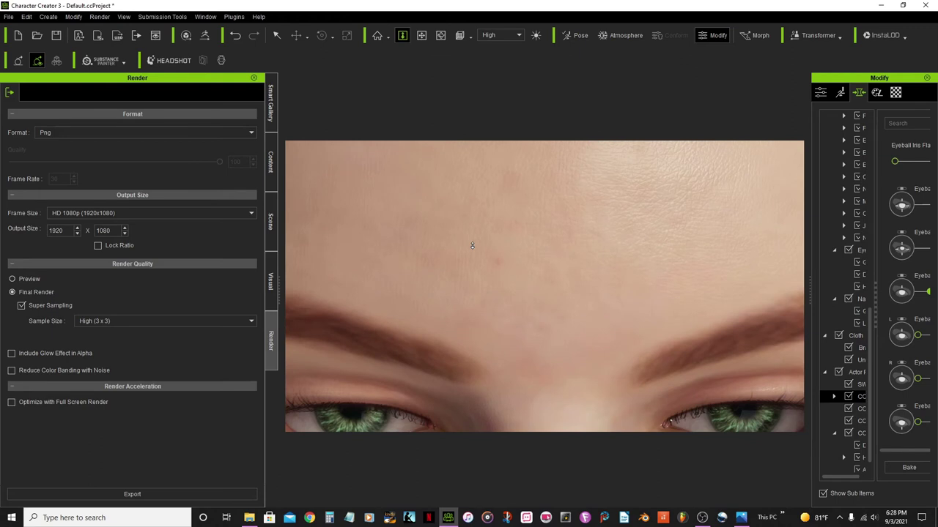
scroll(471, 246, "down", 5)
scroll(471, 247, "up", 2)
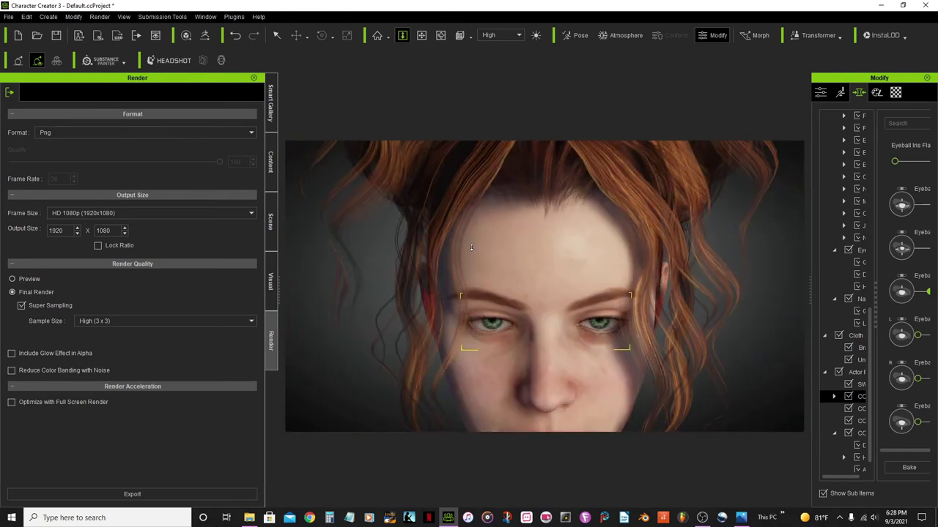
scroll(471, 248, "up", 5)
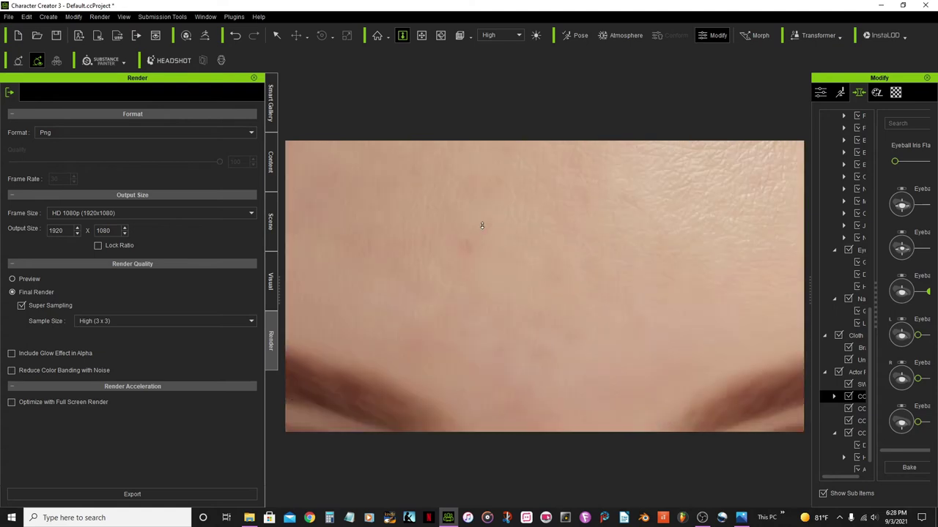
scroll(482, 226, "down", 3)
scroll(483, 228, "up", 3)
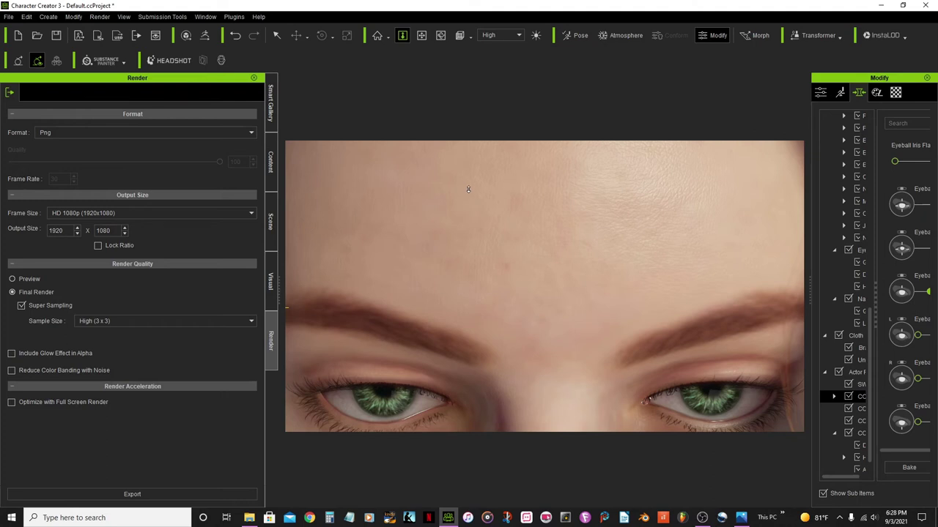
scroll(470, 190, "down", 1)
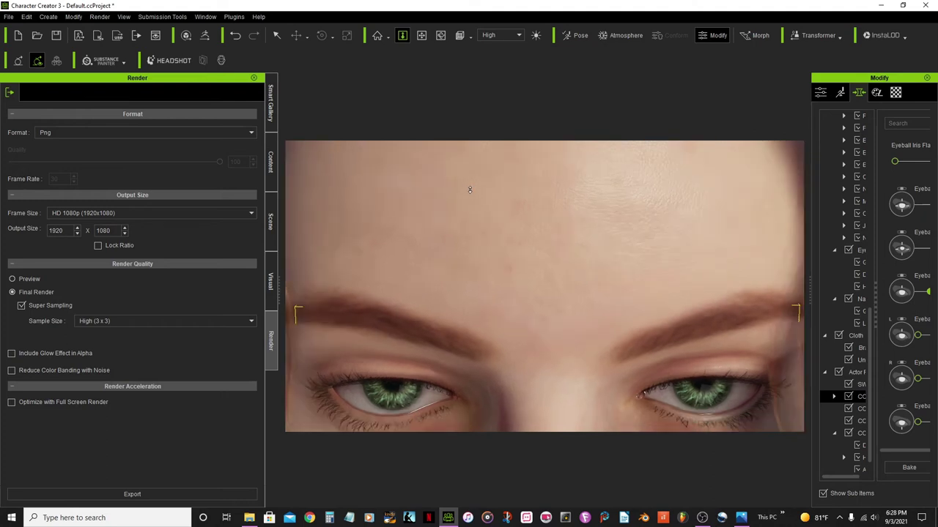
left_click(421, 35)
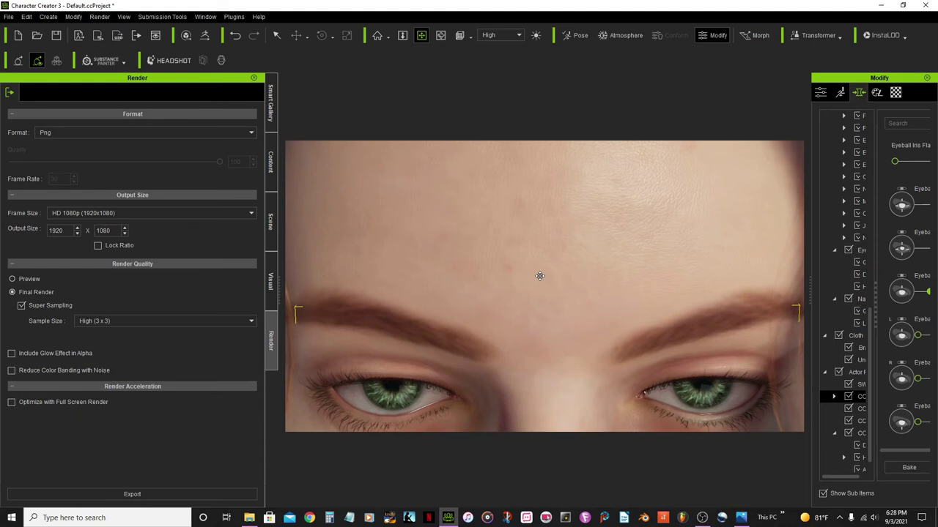
mouse_move(539, 275)
left_mouse_down()
mouse_move(537, 236)
mouse_move(546, 223)
left_mouse_up()
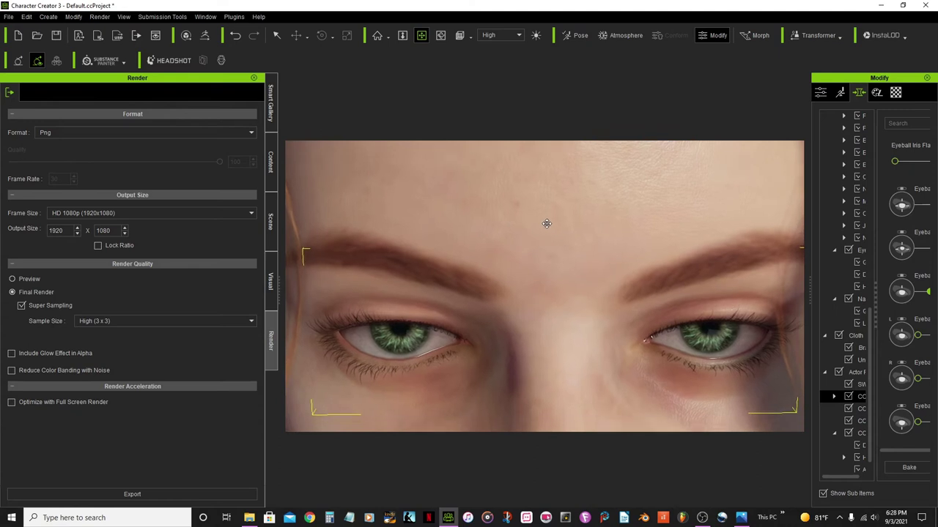
left_click_drag(546, 223, 545, 226)
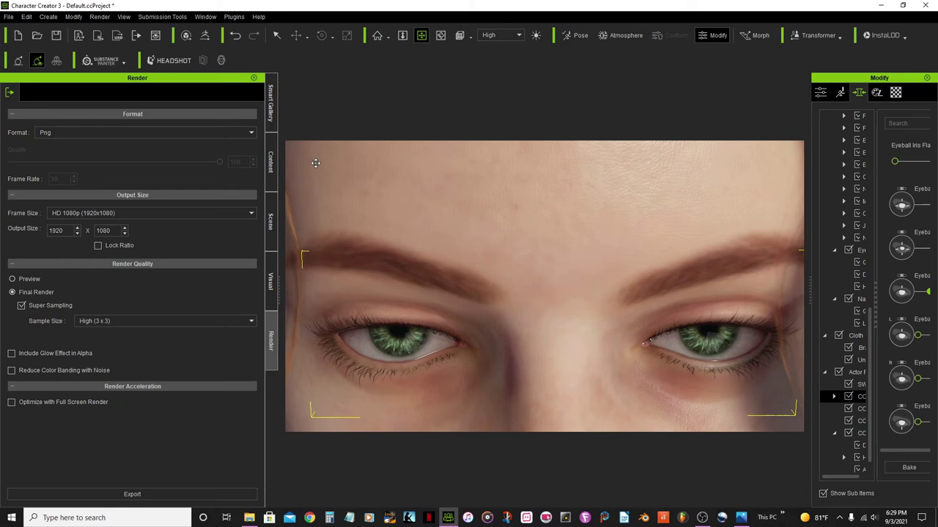
- Export the close-up render, saving it as GE Render.png
left_click(131, 495)
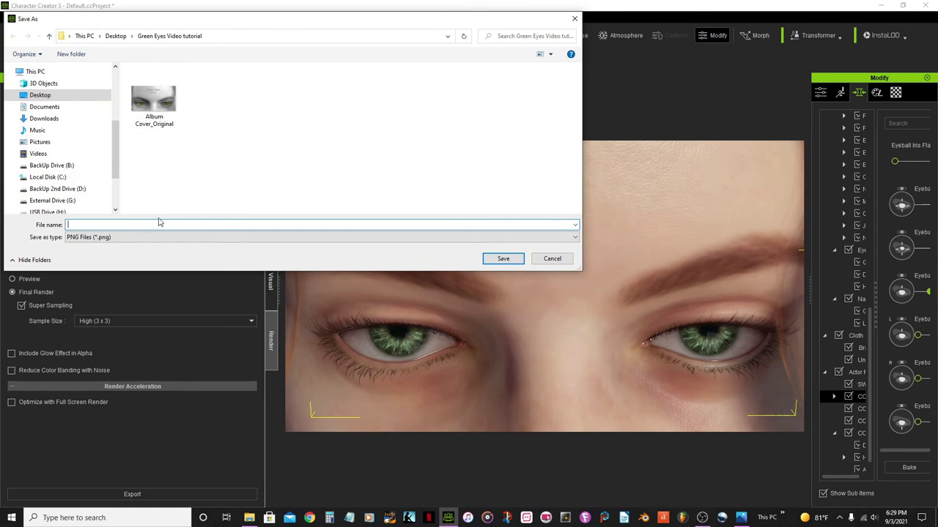
type("Ge")
key("BackSpace")
type("E Render")
key("Return")
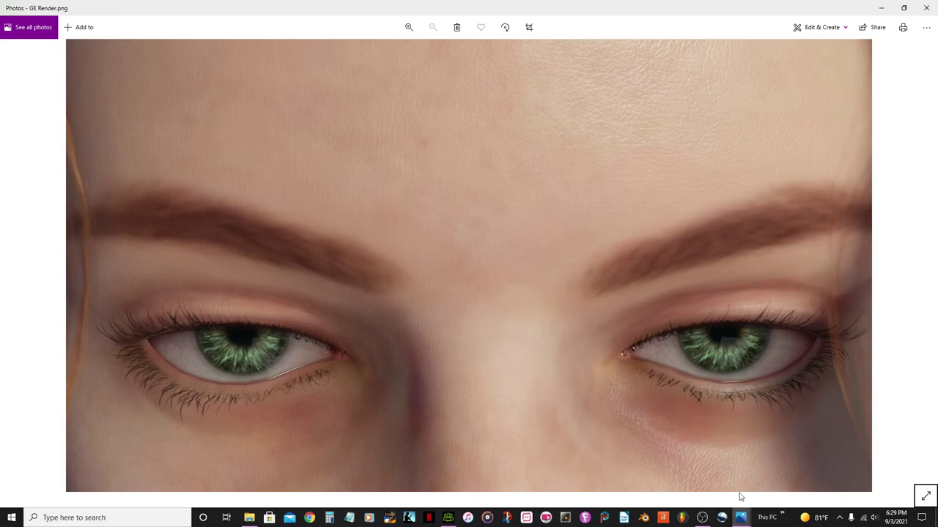
- View the Album Cover_Original reference image in Photos, then bring up PaintShop Pro
mouse_move(740, 516)
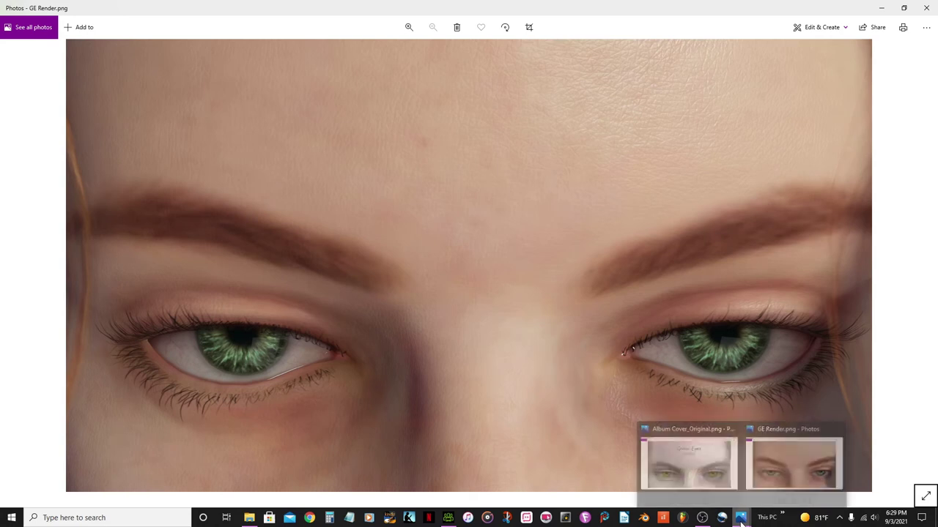
left_click(707, 476)
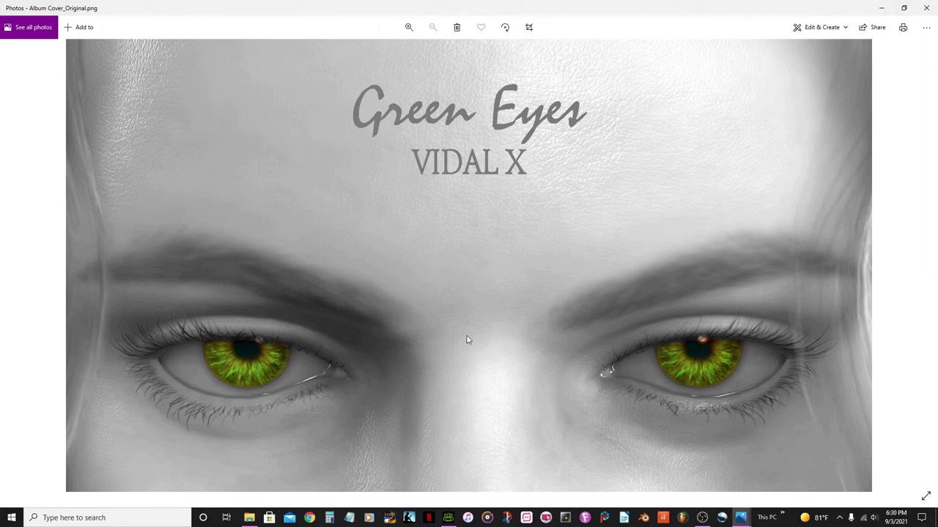
left_click(605, 518)
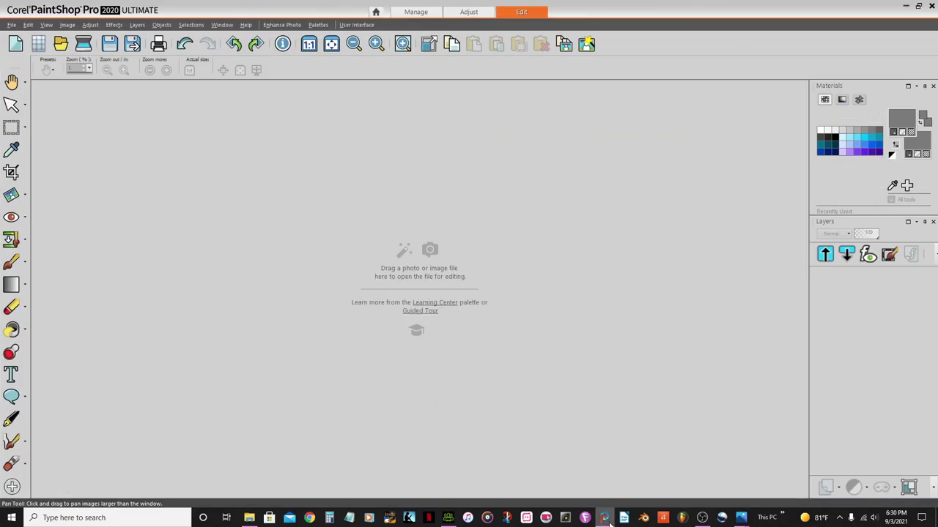
- Open the GE Render image in PaintShop Pro
left_click(62, 47)
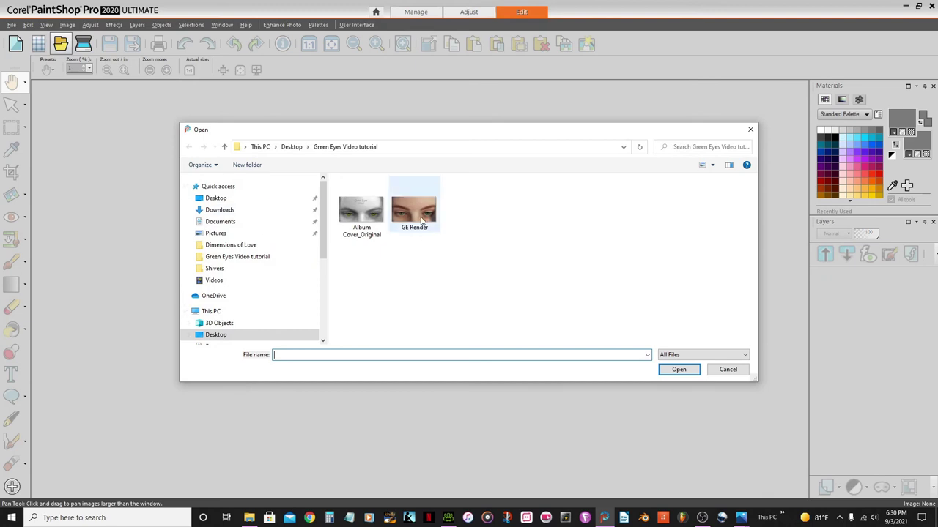
left_click(419, 213)
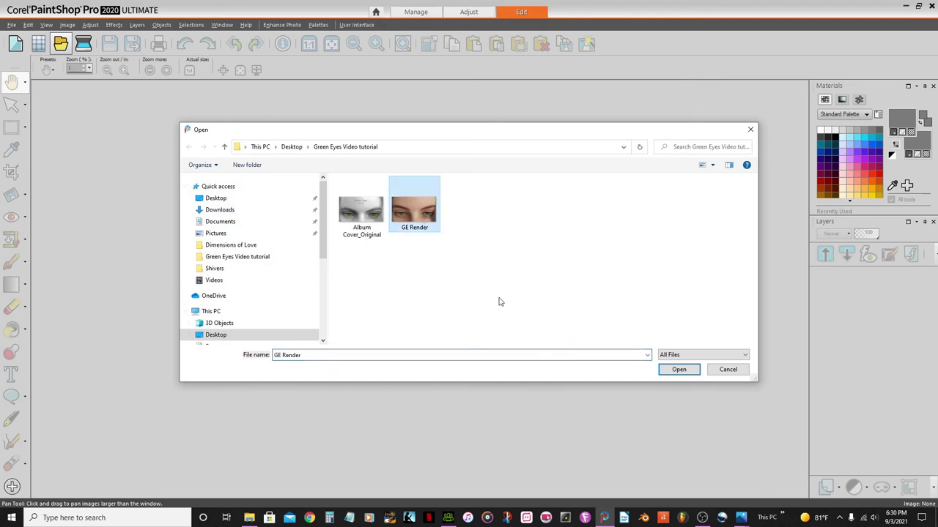
left_click(679, 370)
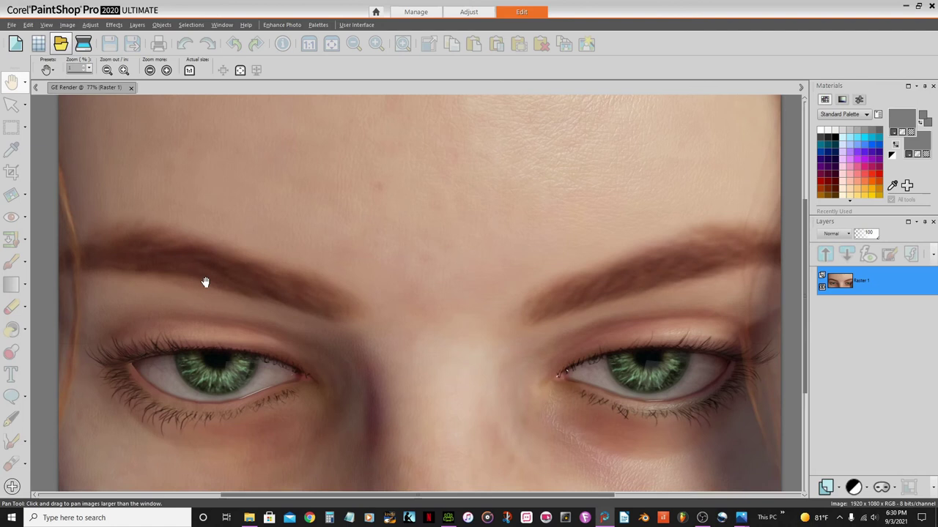
- Duplicate the Raster 1 layer to create Copy of Raster 1
scroll(485, 343, "down", 3)
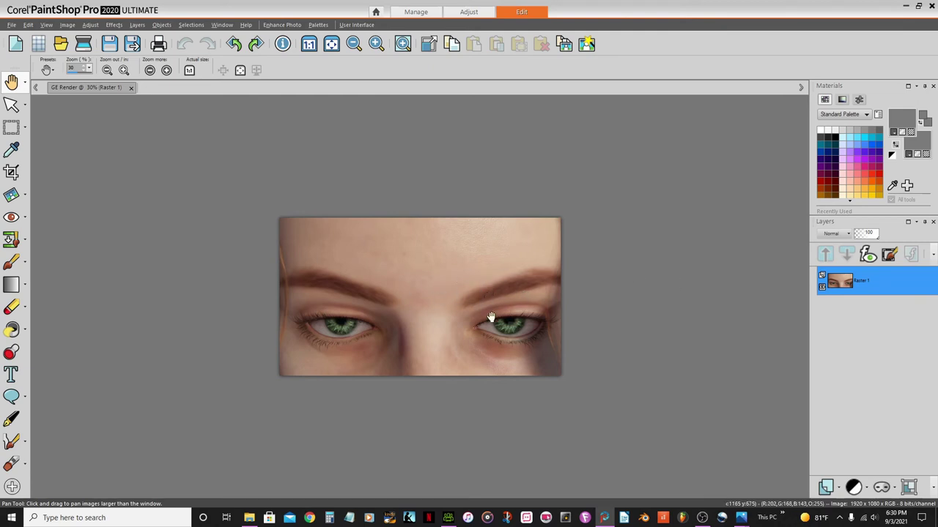
right_click(884, 281)
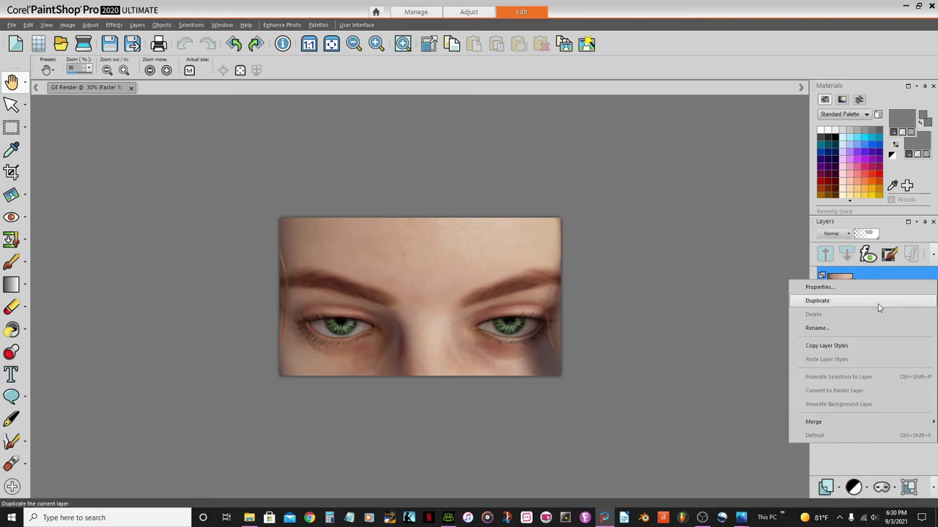
left_click(850, 301)
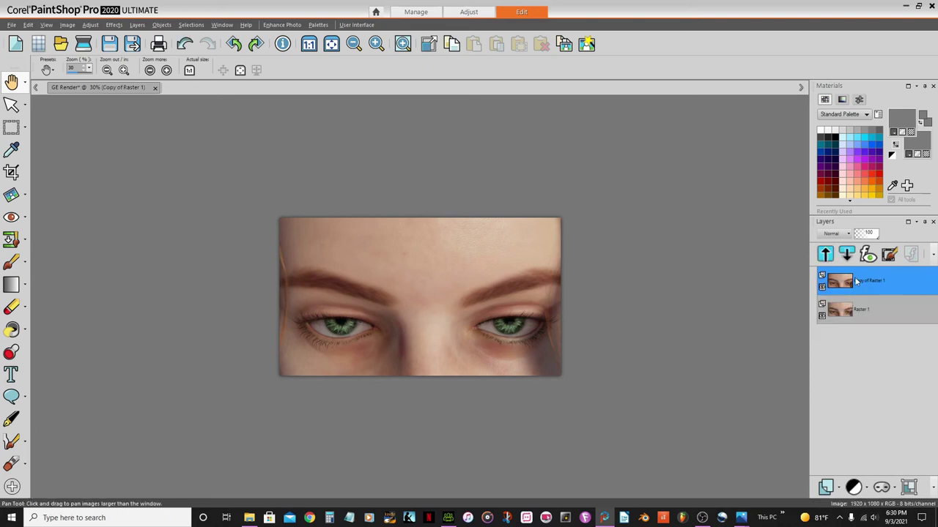
mouse_move(855, 282)
mouse_move(741, 507)
mouse_move(720, 473)
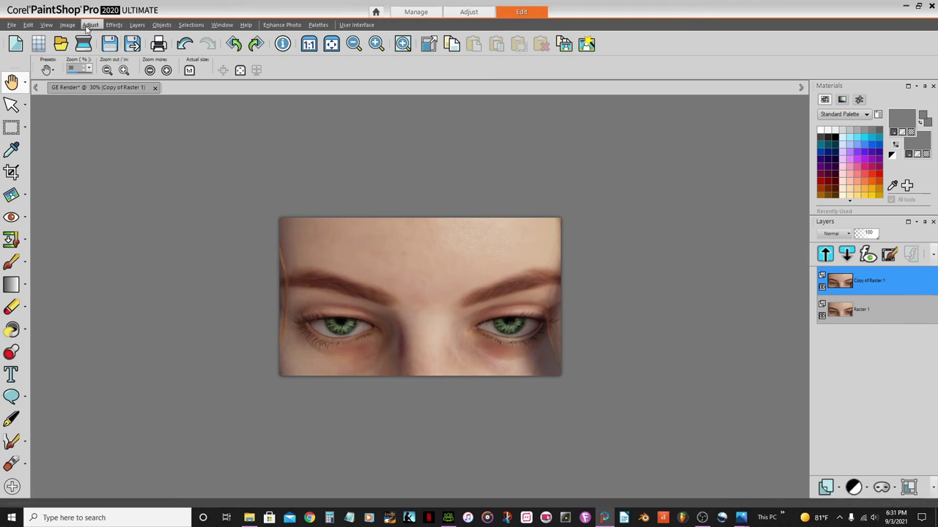
- Apply Smart Photo Fix using the Smart Photo Fix 2 preset, Focus 100, Saturation -100 and raised Black
left_click(69, 25)
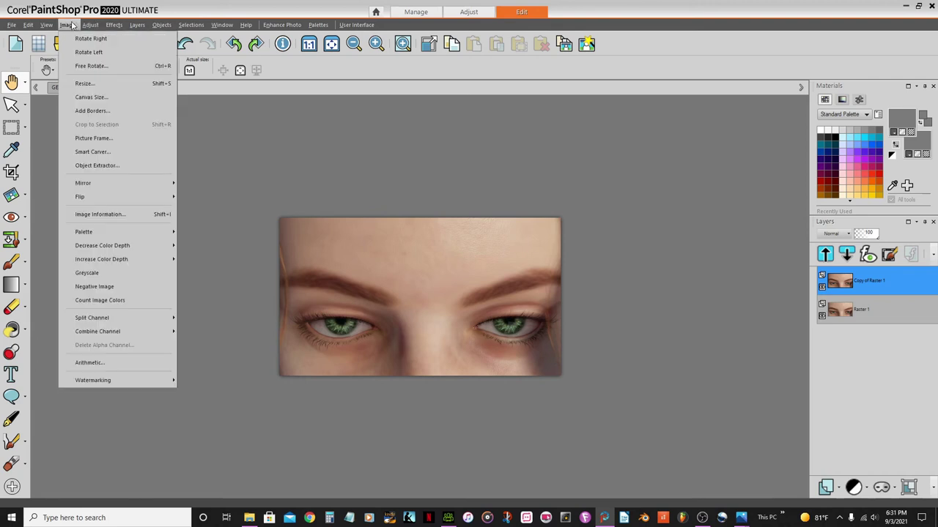
mouse_move(90, 25)
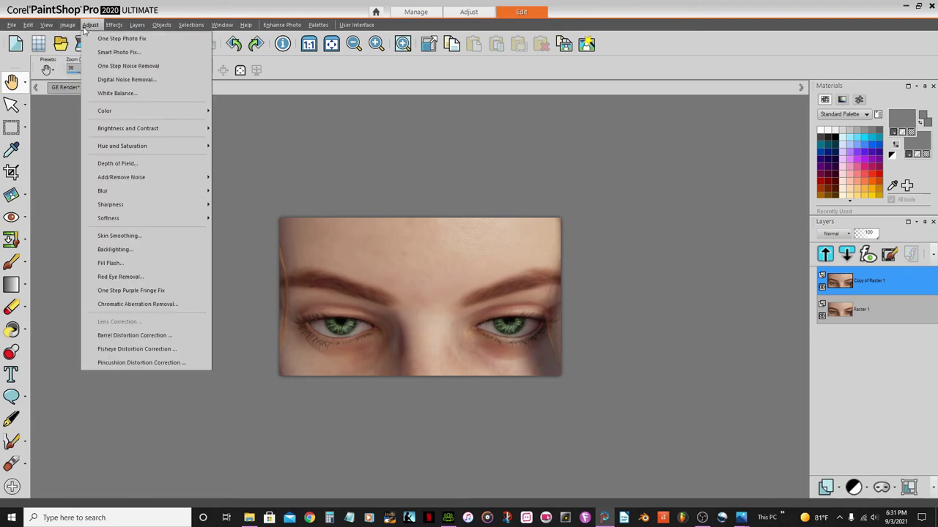
left_click(128, 54)
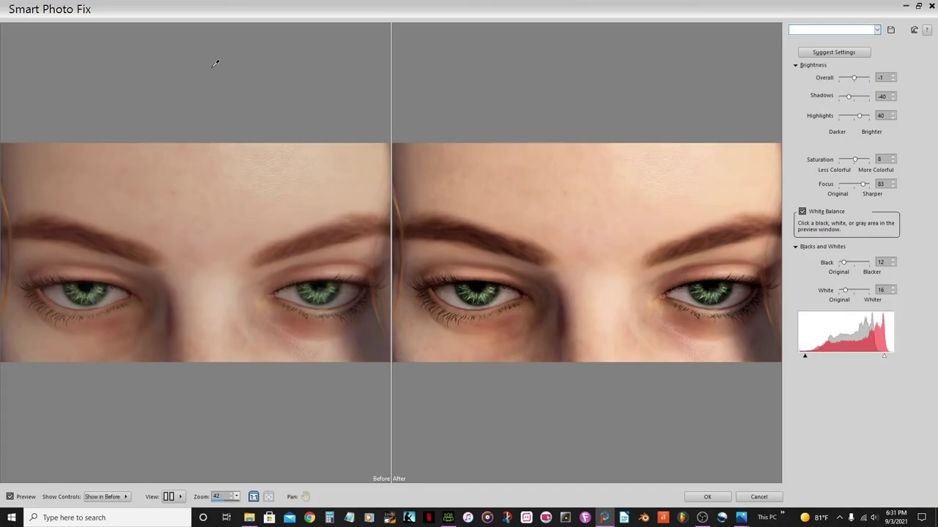
left_click(877, 30)
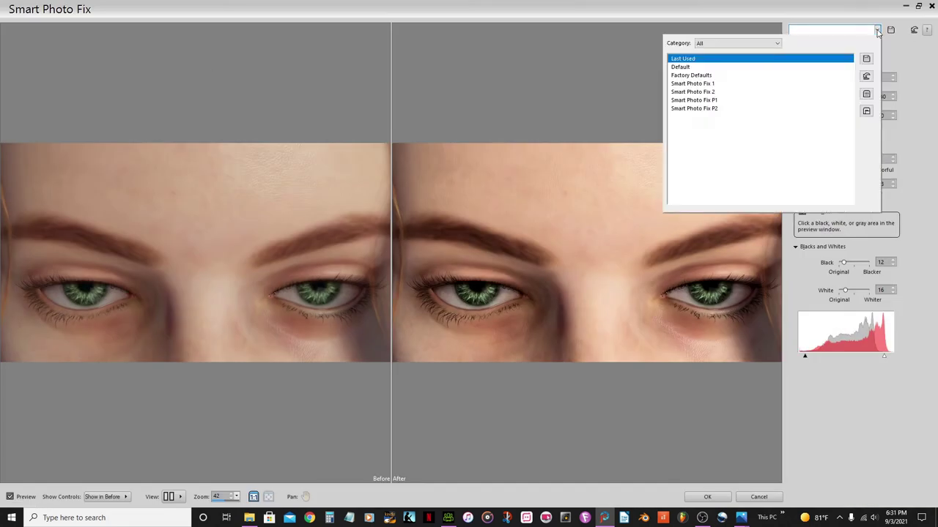
left_click(689, 92)
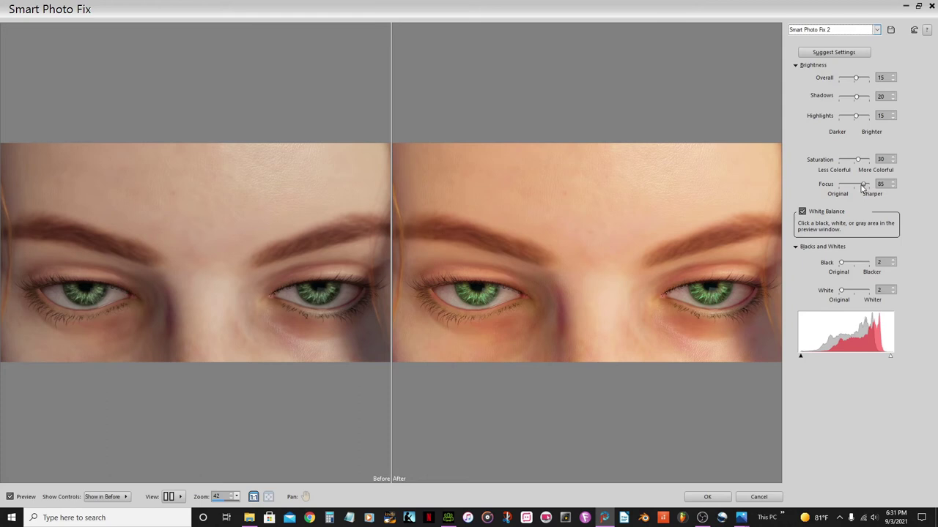
left_click_drag(863, 185, 935, 189)
left_click_drag(860, 163, 813, 164)
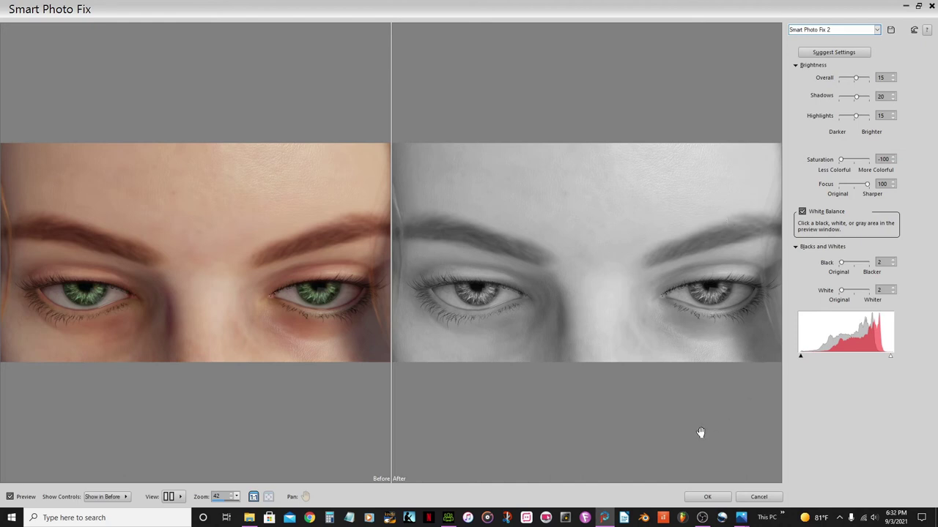
left_click(893, 260)
left_click(892, 260)
left_click(707, 498)
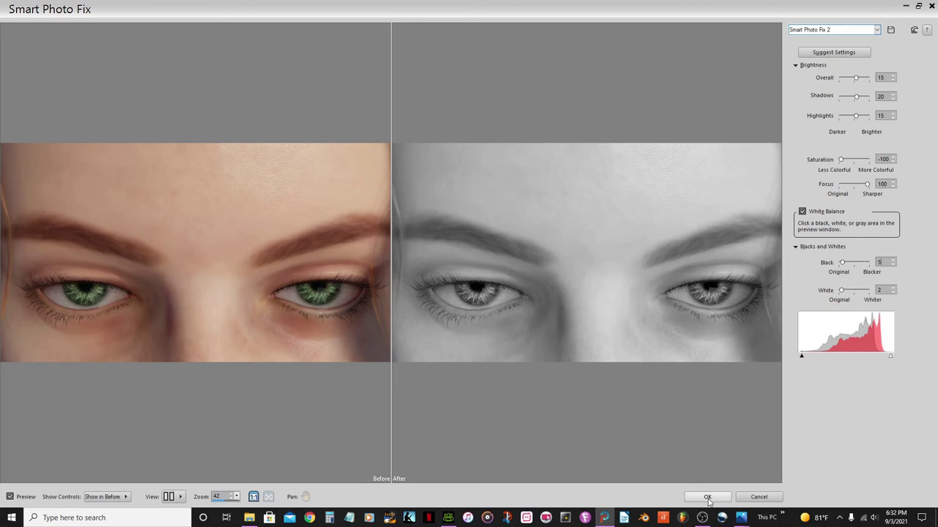
scroll(542, 287, "up", 4)
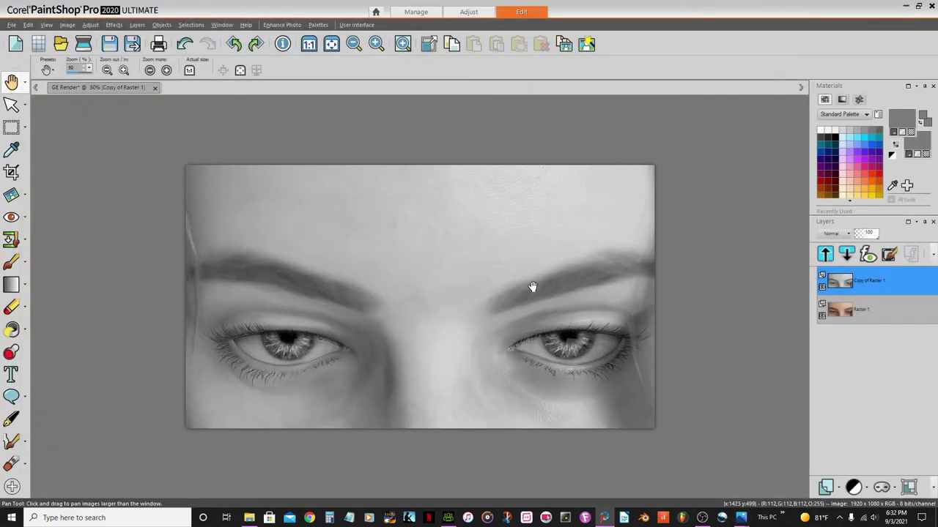
- Hide the black-and-white copy layer and select the original Raster 1
scroll(534, 287, "down", 3)
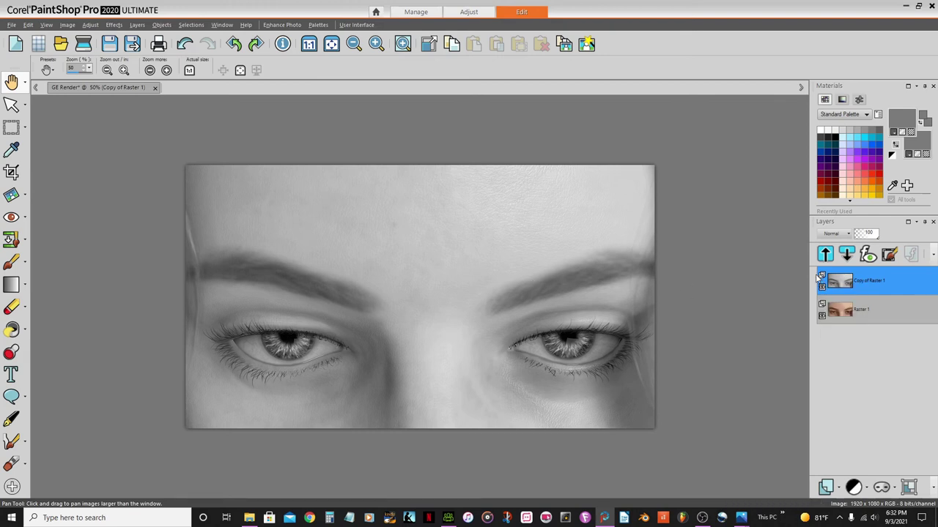
mouse_move(819, 276)
left_click(822, 288)
left_click(893, 309)
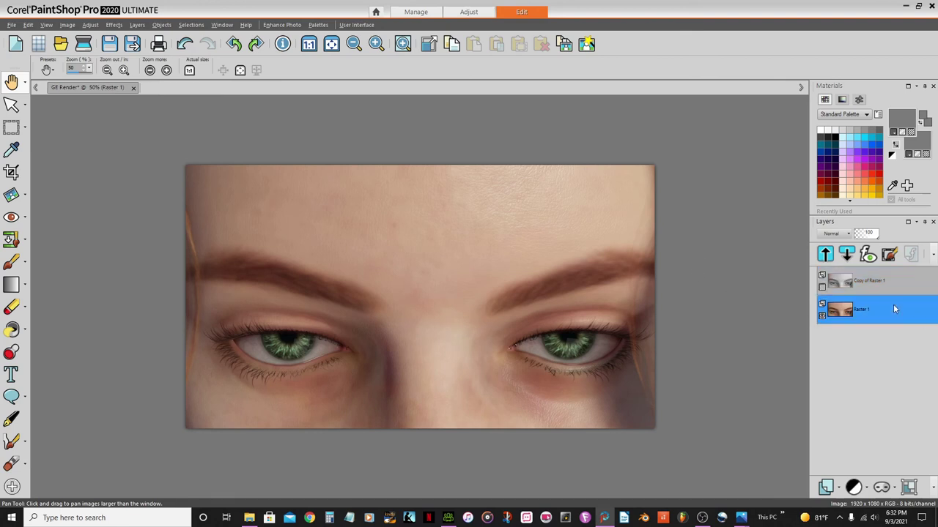
mouse_move(897, 312)
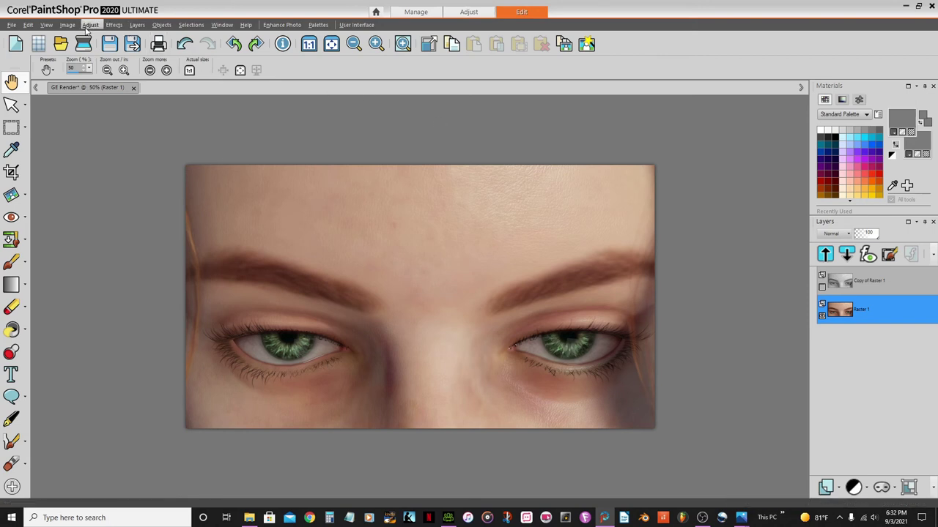
- Bring up the Hue/Saturation/Lightness adjustment from the Hue and Saturation submenu
left_click(90, 25)
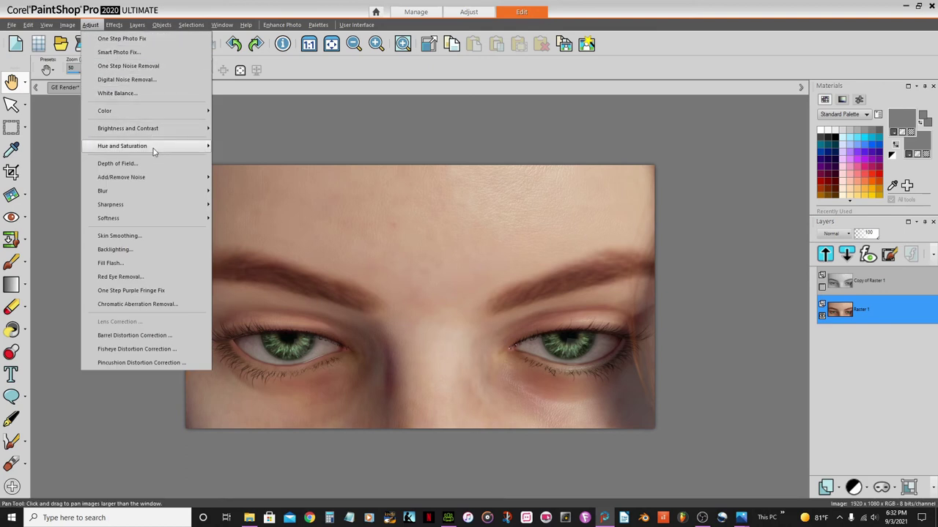
mouse_move(153, 150)
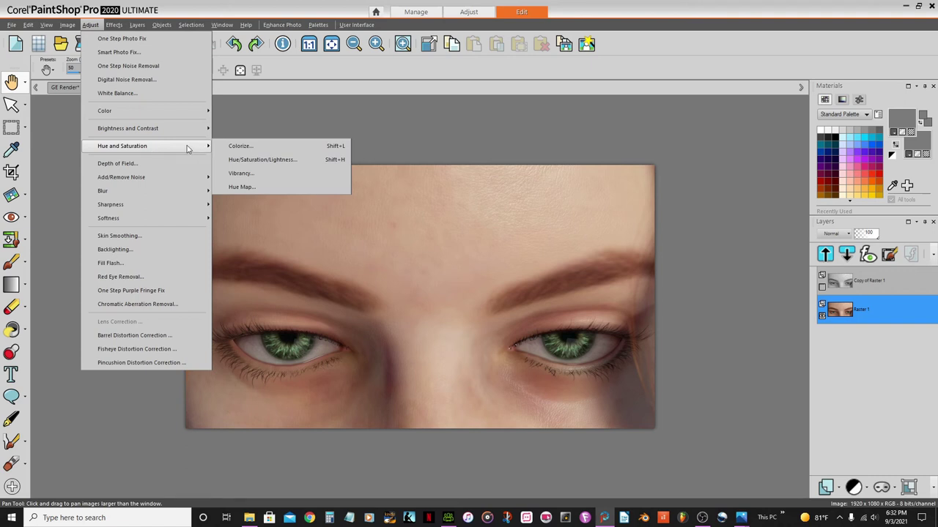
left_click(270, 160)
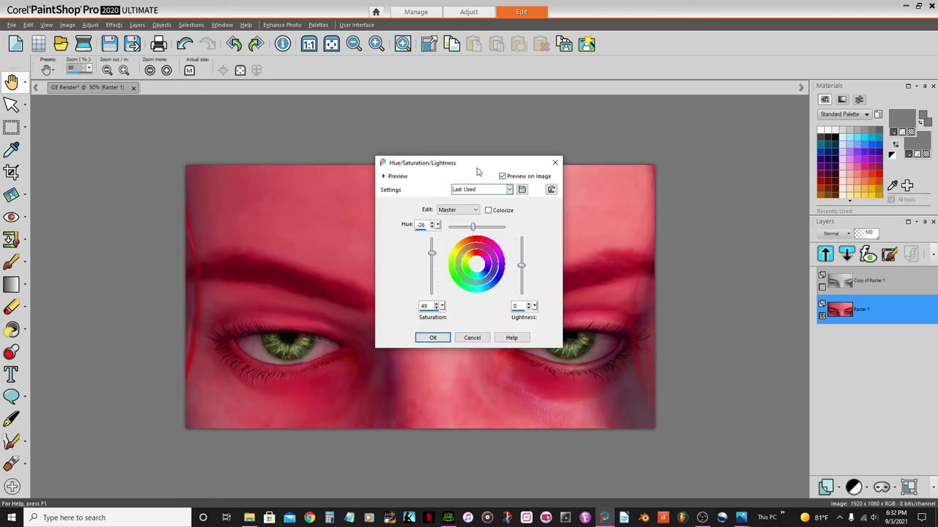
- Apply a red tint to Raster 1 at Hue -26, Saturation 49
left_click_drag(477, 172, 565, 99)
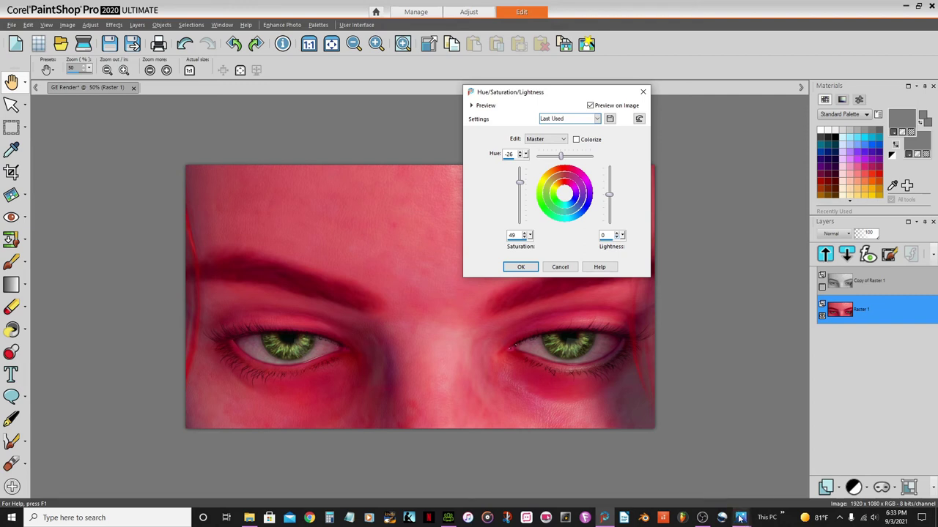
mouse_move(740, 517)
mouse_move(800, 476)
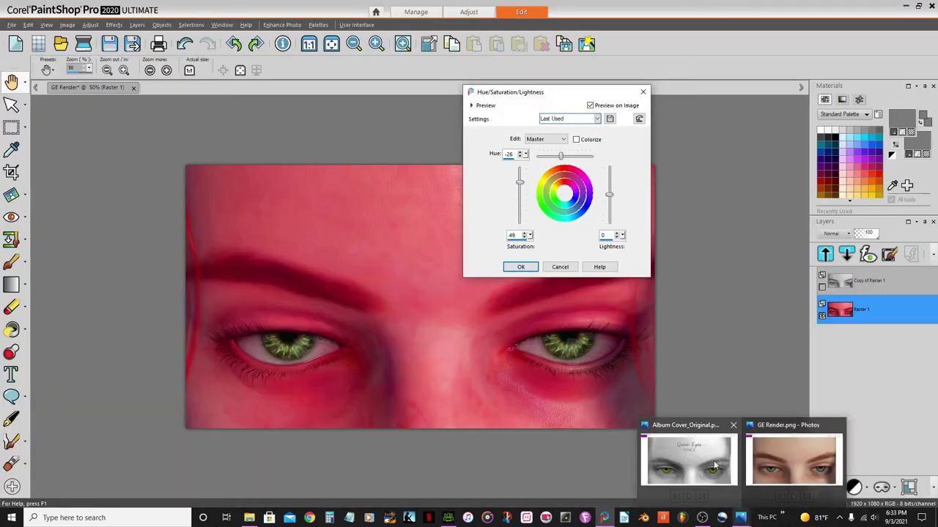
mouse_move(711, 459)
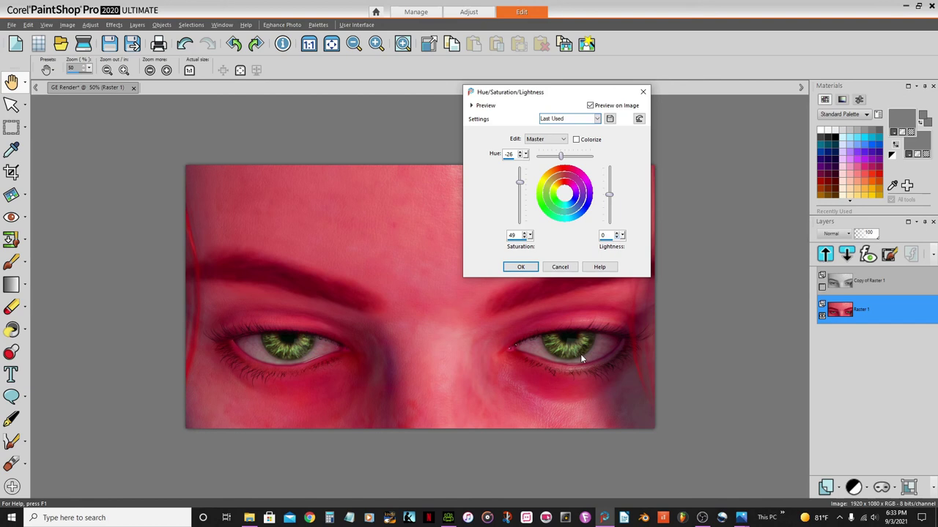
left_click(520, 267)
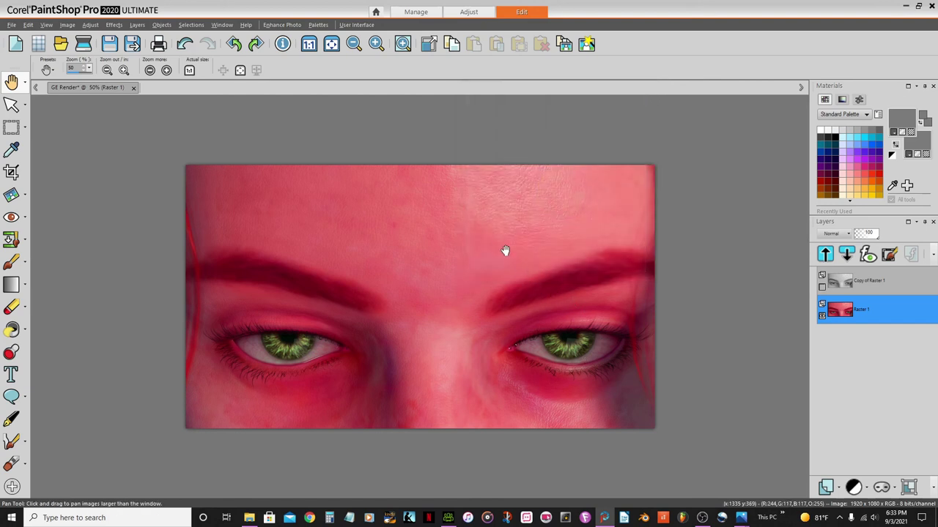
- Boost Raster 1 saturation to 37 with Smart Photo Fix, then show and select Copy of Raster 1
left_click(589, 50)
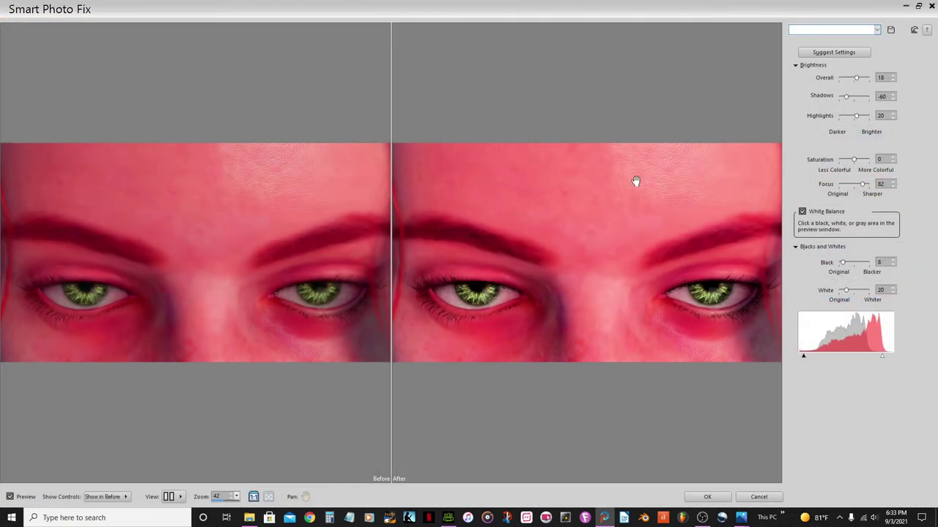
left_click(931, 6)
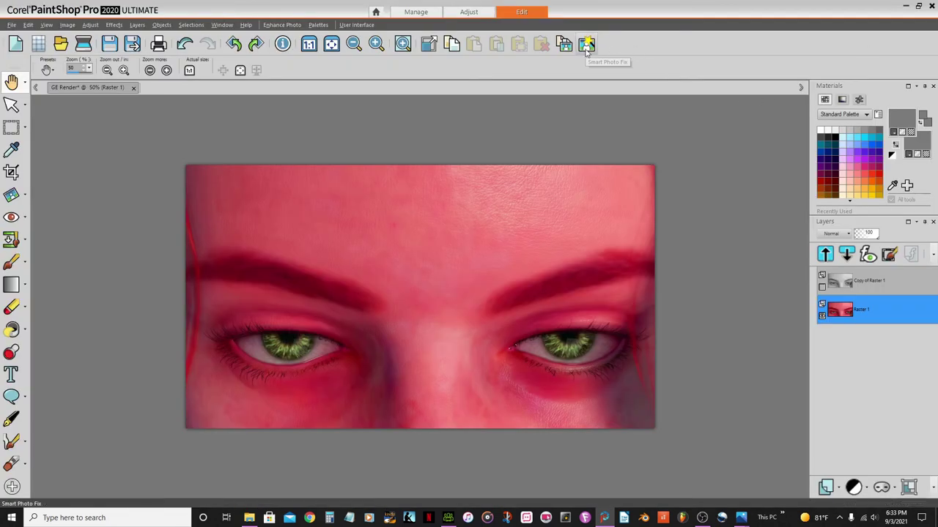
left_click(85, 25)
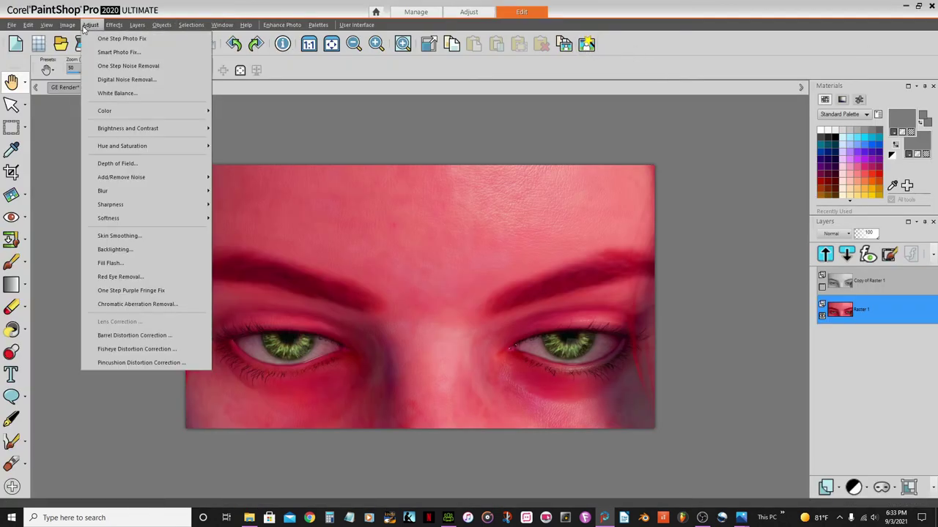
left_click(115, 53)
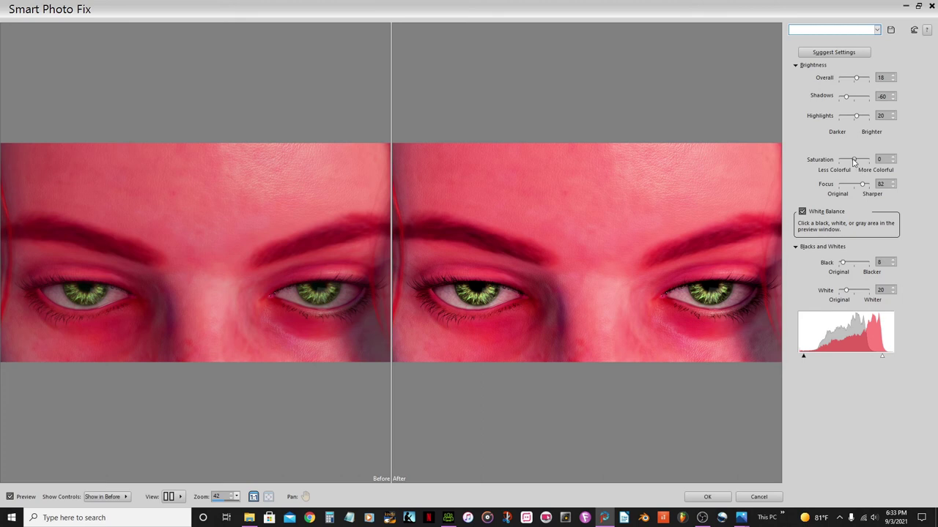
left_click_drag(853, 160, 859, 161)
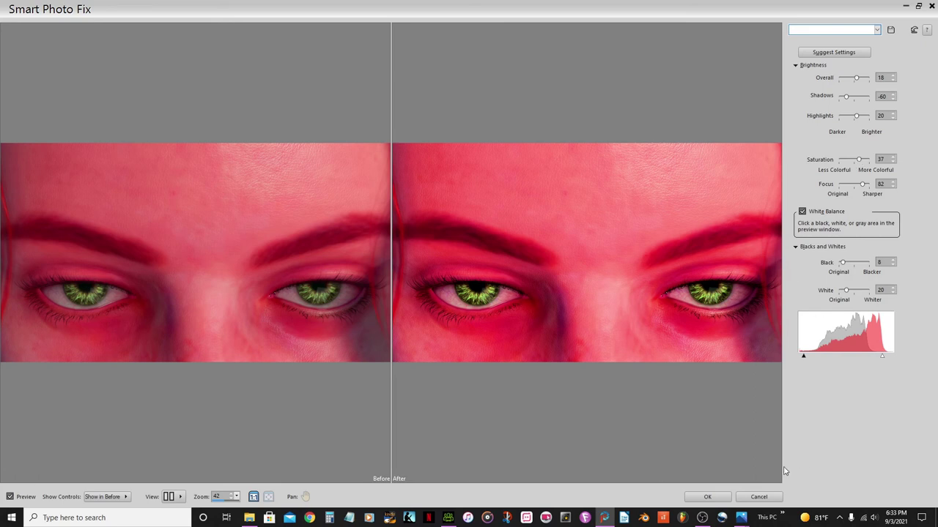
left_click(707, 497)
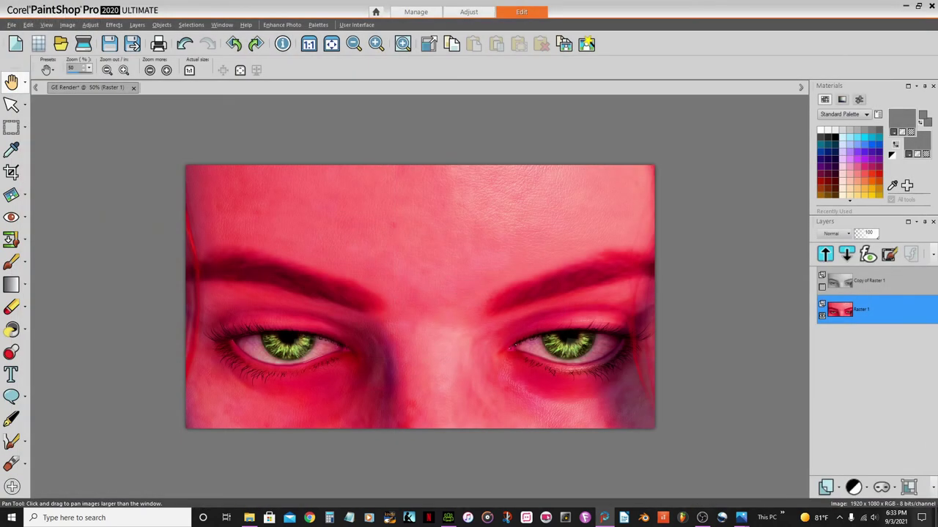
left_click(822, 287)
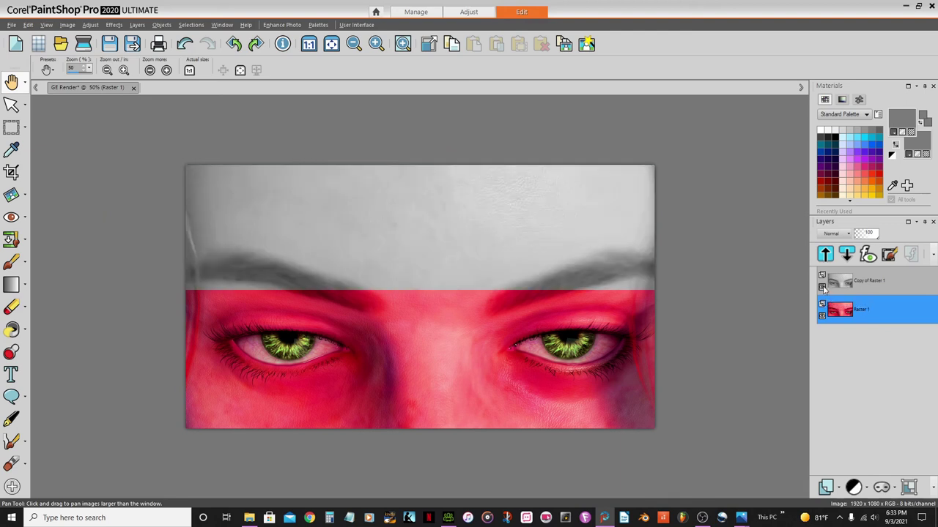
left_click(890, 283)
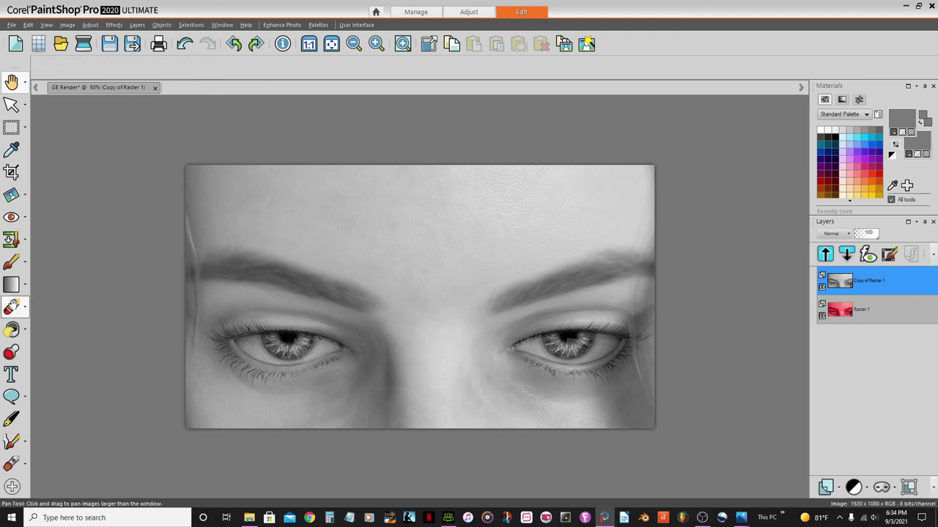
- Pick the Eraser tool with the Round 25 brush tip
left_click(12, 307)
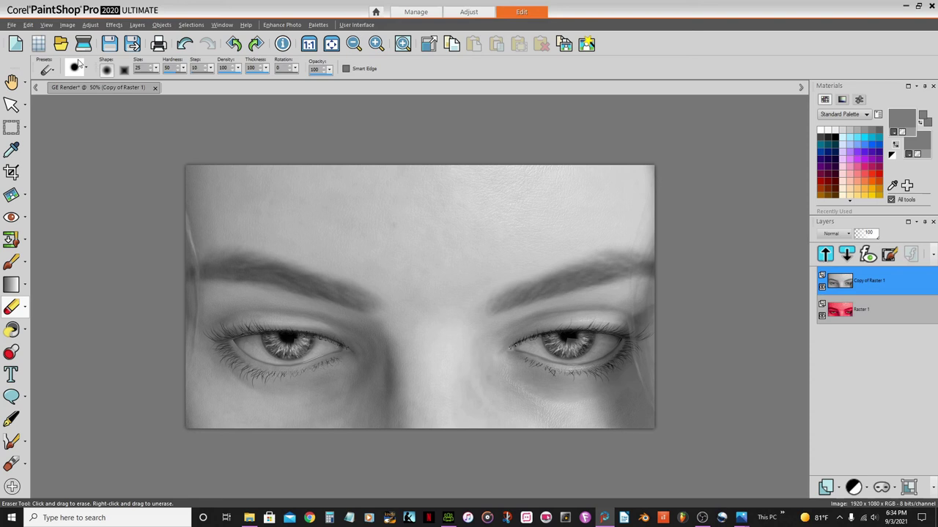
left_click(86, 69)
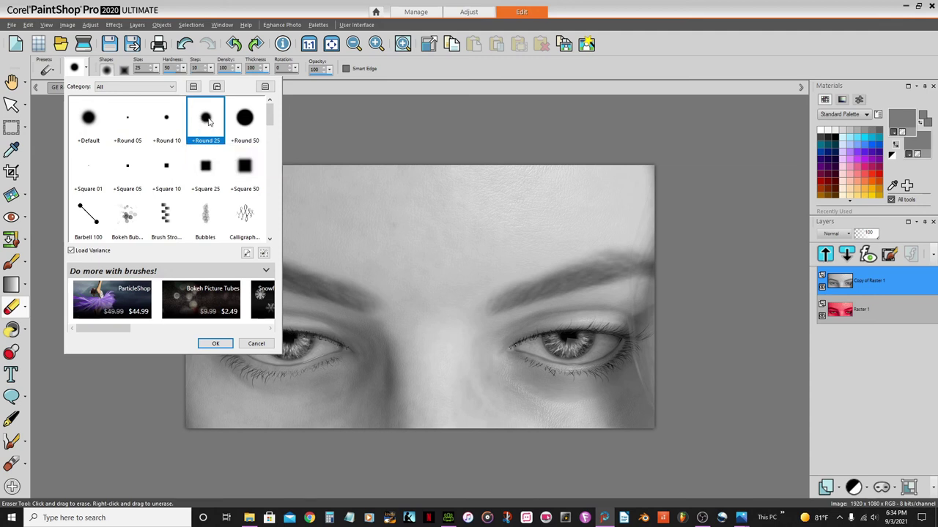
left_click(217, 344)
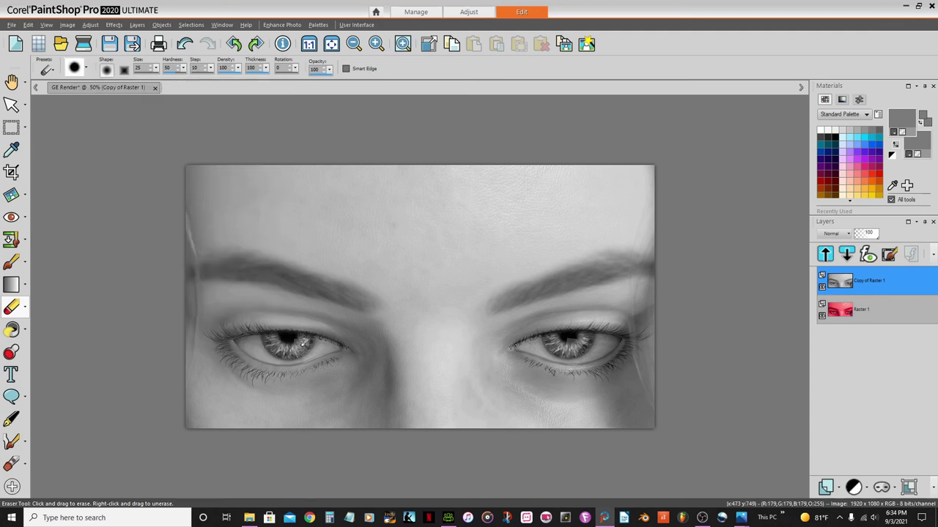
- Zoom in and erase the grey top layer over the left iris to reveal yellow-green colour
scroll(304, 344, "up", 4)
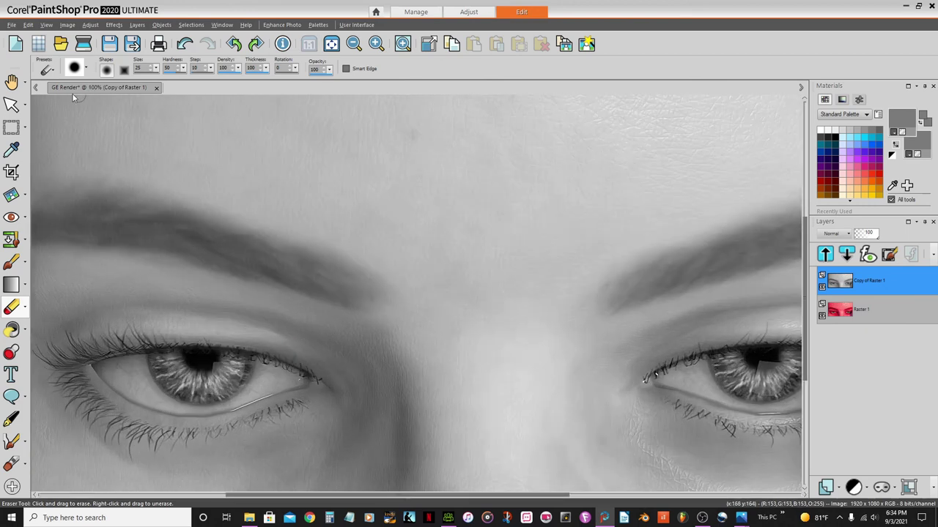
scroll(286, 234, "down", 2)
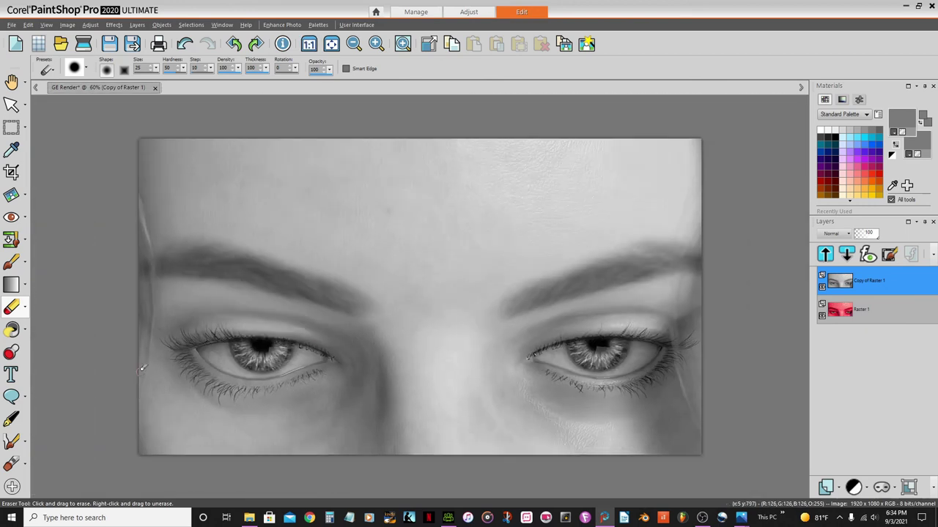
scroll(146, 370, "up", 4)
scroll(167, 374, "up", 1)
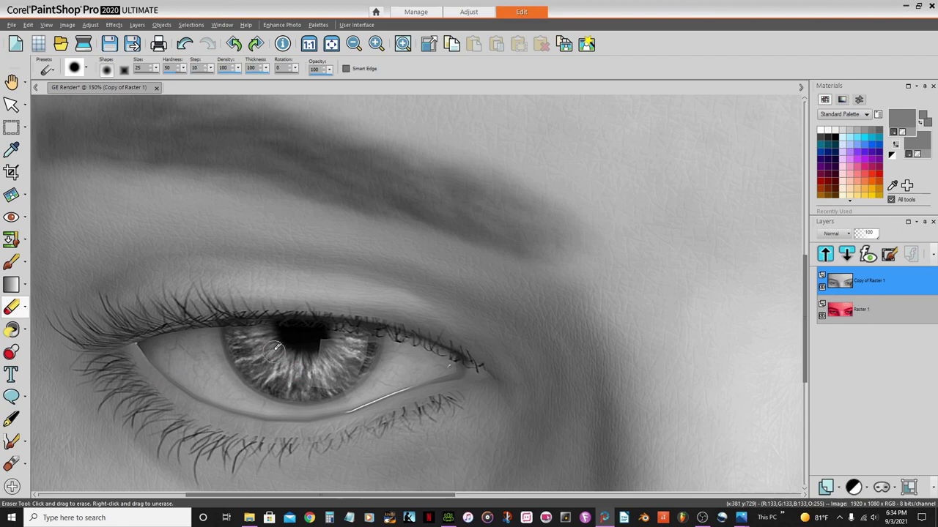
scroll(286, 359, "up", 1)
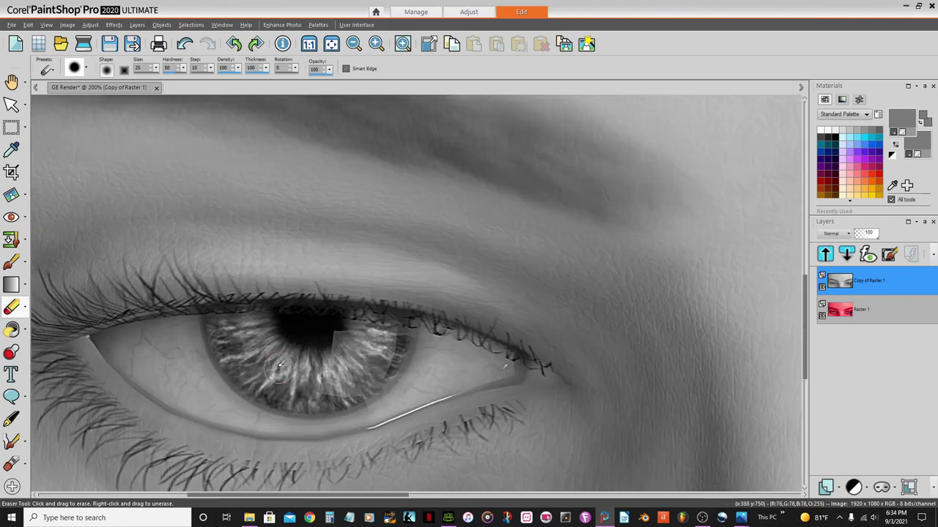
mouse_move(258, 334)
left_mouse_down()
mouse_move(314, 342)
mouse_move(268, 350)
mouse_move(251, 319)
mouse_move(226, 318)
mouse_move(278, 314)
mouse_move(214, 327)
mouse_move(241, 375)
mouse_move(287, 401)
mouse_move(317, 403)
mouse_move(377, 381)
mouse_move(359, 396)
mouse_move(392, 357)
mouse_move(394, 334)
mouse_move(391, 324)
mouse_move(350, 321)
mouse_move(370, 338)
mouse_move(363, 366)
mouse_move(326, 363)
mouse_move(335, 329)
mouse_move(336, 341)
mouse_move(273, 366)
mouse_move(312, 370)
mouse_move(244, 359)
mouse_move(241, 340)
mouse_move(267, 334)
mouse_move(300, 357)
left_mouse_up()
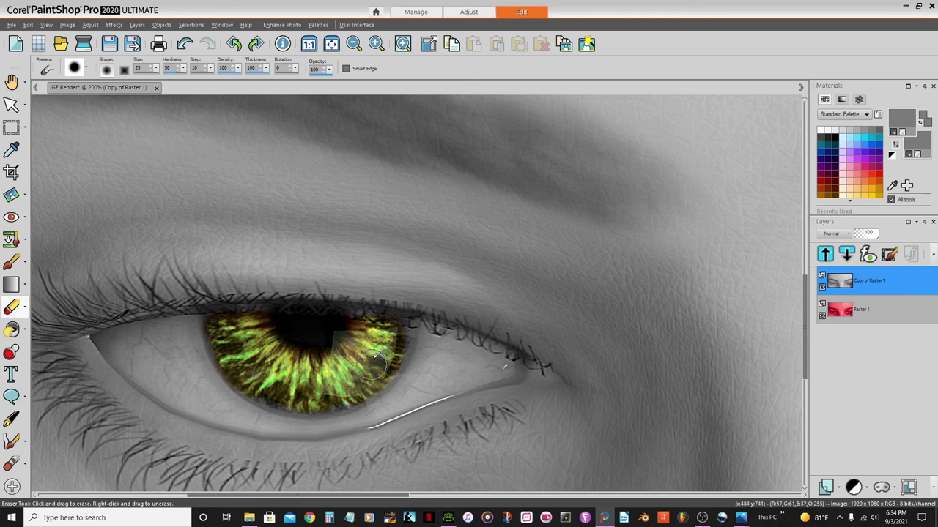
mouse_move(370, 370)
left_mouse_down()
mouse_move(330, 381)
mouse_move(342, 389)
mouse_move(248, 371)
left_mouse_up()
- Erase the grey layer along the right iris's upper edge to reveal its colour
scroll(407, 344, "down", 6)
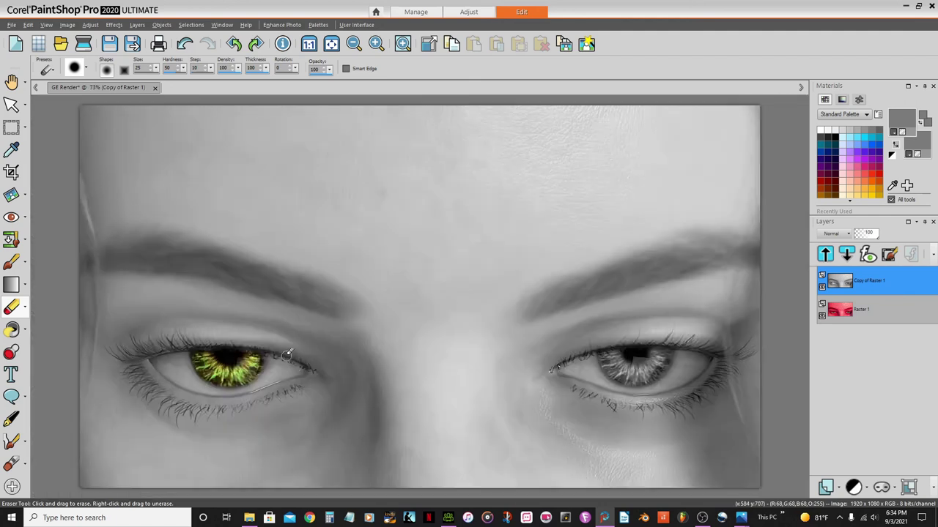
scroll(529, 320, "up", 5)
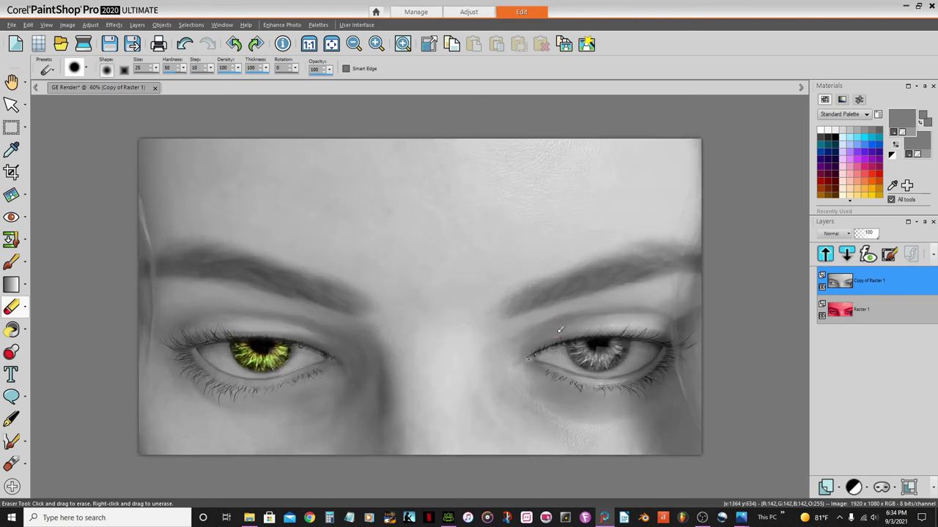
scroll(695, 393, "up", 2)
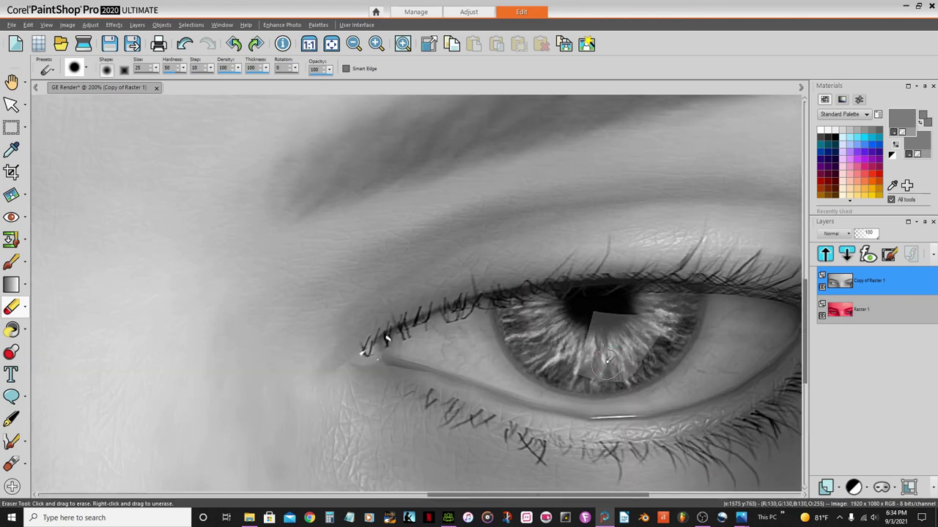
mouse_move(512, 313)
left_mouse_down()
mouse_move(692, 298)
mouse_move(643, 367)
mouse_move(672, 347)
mouse_move(683, 322)
mouse_move(654, 360)
mouse_move(603, 386)
mouse_move(523, 351)
mouse_move(509, 314)
mouse_move(573, 349)
mouse_move(539, 314)
mouse_move(568, 328)
mouse_move(562, 310)
mouse_move(601, 346)
mouse_move(569, 353)
mouse_move(547, 345)
mouse_move(554, 353)
mouse_move(612, 358)
mouse_move(662, 339)
mouse_move(655, 327)
mouse_move(627, 327)
mouse_move(663, 316)
mouse_move(598, 325)
mouse_move(638, 306)
mouse_move(567, 308)
mouse_move(633, 295)
mouse_move(555, 304)
mouse_move(619, 322)
mouse_move(570, 368)
mouse_move(514, 342)
mouse_move(513, 322)
mouse_move(564, 309)
left_mouse_up()
scroll(575, 326, "down", 5)
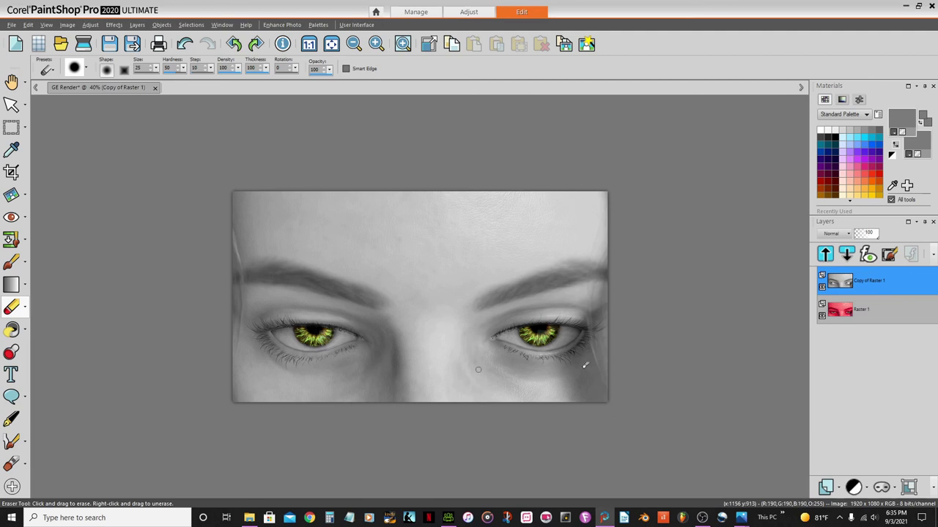
- Hide Raster 1 and erase more at the right eye's upper edge and the iris's dark top patch
left_click(822, 316)
scroll(542, 358, "up", 1)
scroll(542, 358, "up", 3)
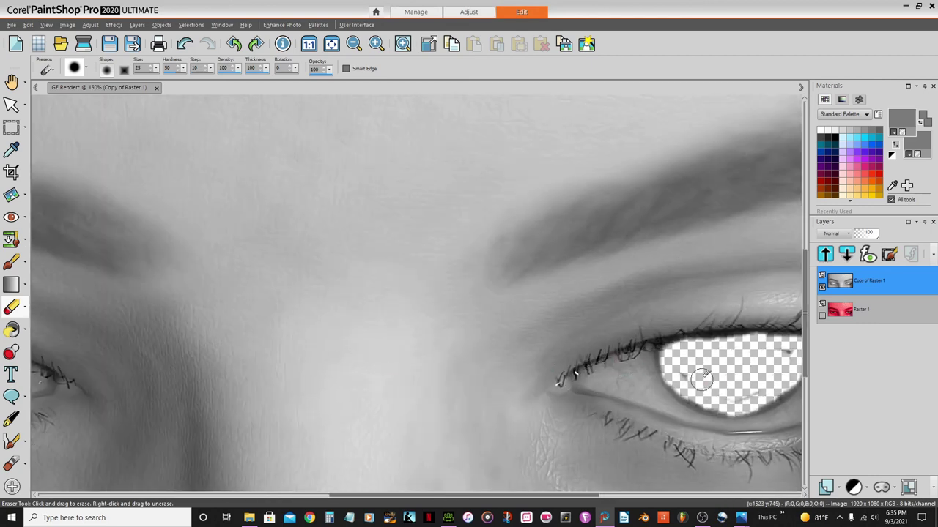
left_click_drag(350, 496, 425, 496)
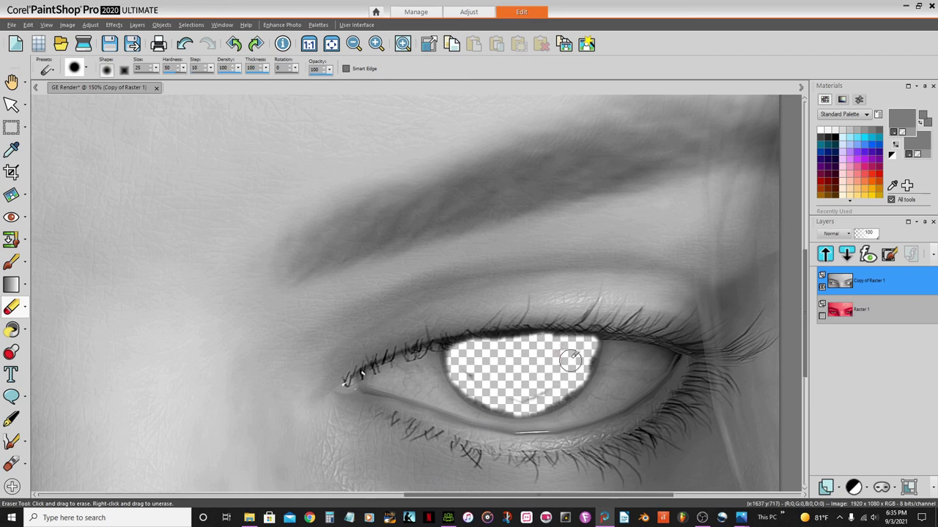
left_click_drag(565, 360, 579, 356)
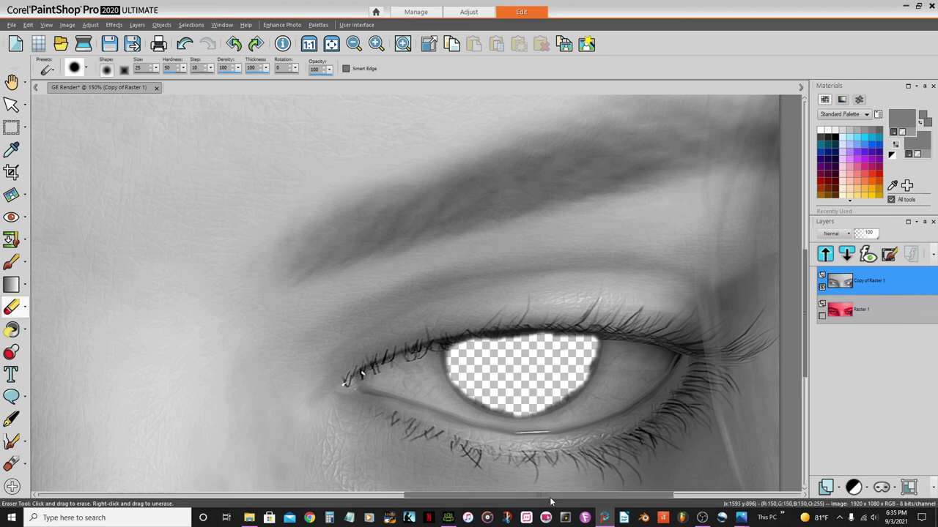
left_click_drag(549, 496, 315, 487)
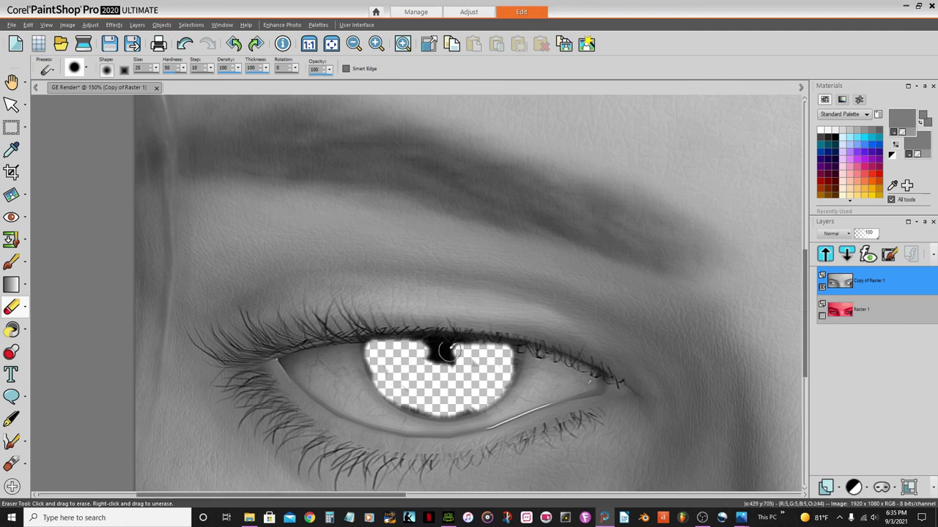
mouse_move(424, 360)
left_mouse_down()
mouse_move(462, 350)
mouse_move(420, 352)
mouse_move(433, 348)
left_mouse_up()
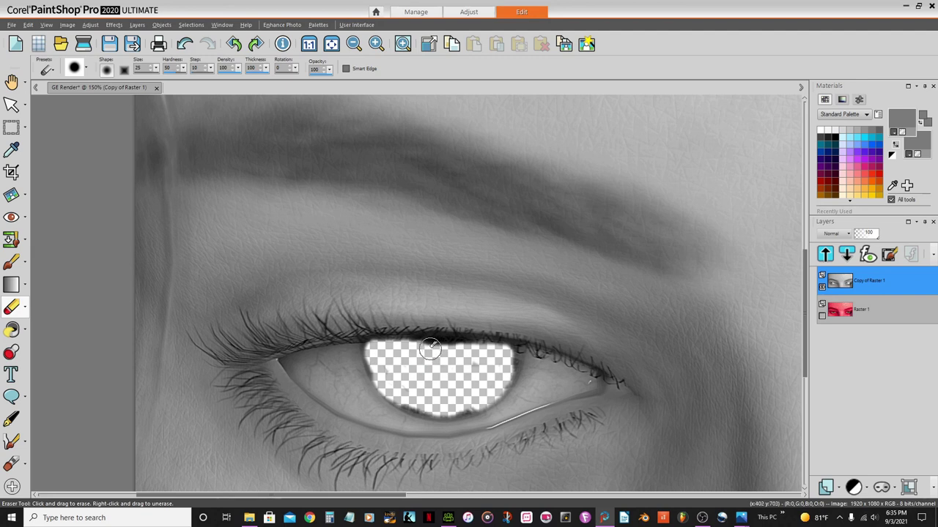
- Check the erasing against the iris layer, undo a stray erase, and clean the iris's lower-left edge
left_click(822, 317)
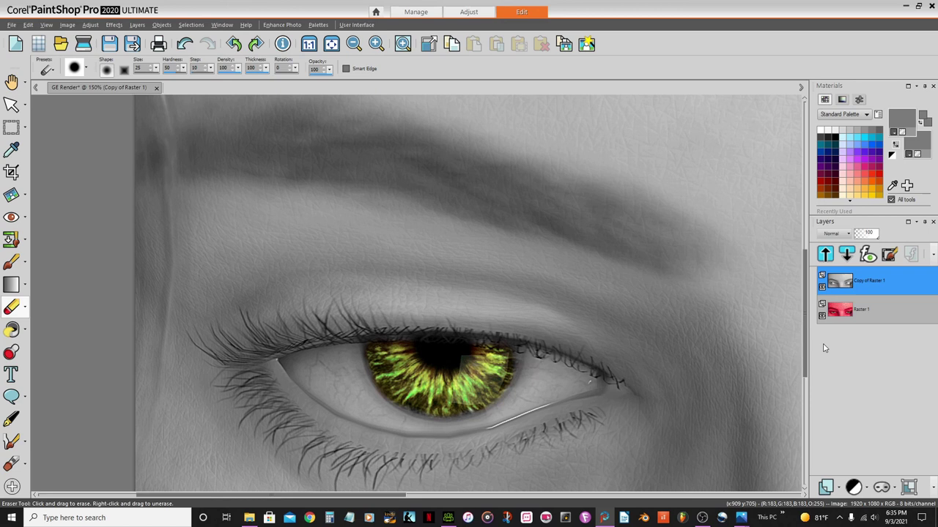
left_click(823, 316)
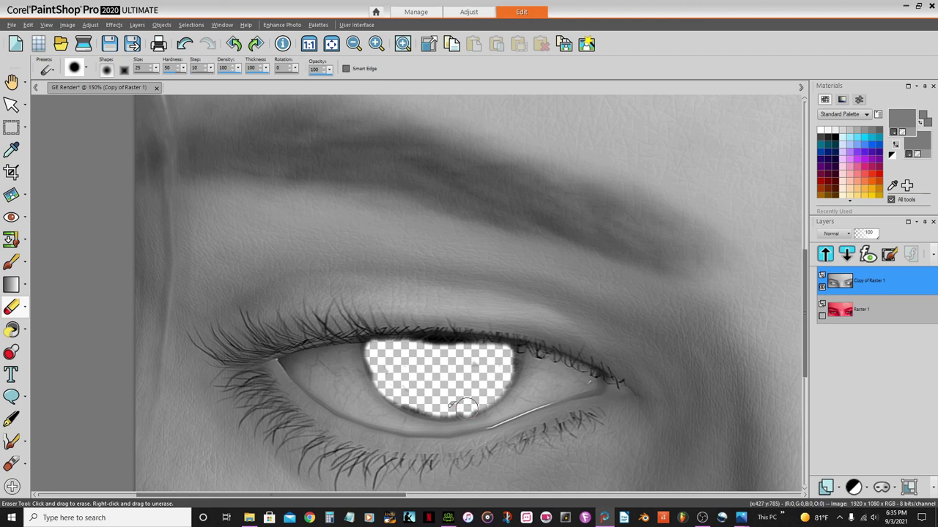
mouse_move(451, 405)
left_mouse_down()
mouse_move(413, 399)
mouse_move(380, 364)
mouse_move(431, 404)
mouse_move(409, 376)
mouse_move(435, 367)
mouse_move(401, 366)
mouse_move(502, 375)
left_mouse_up()
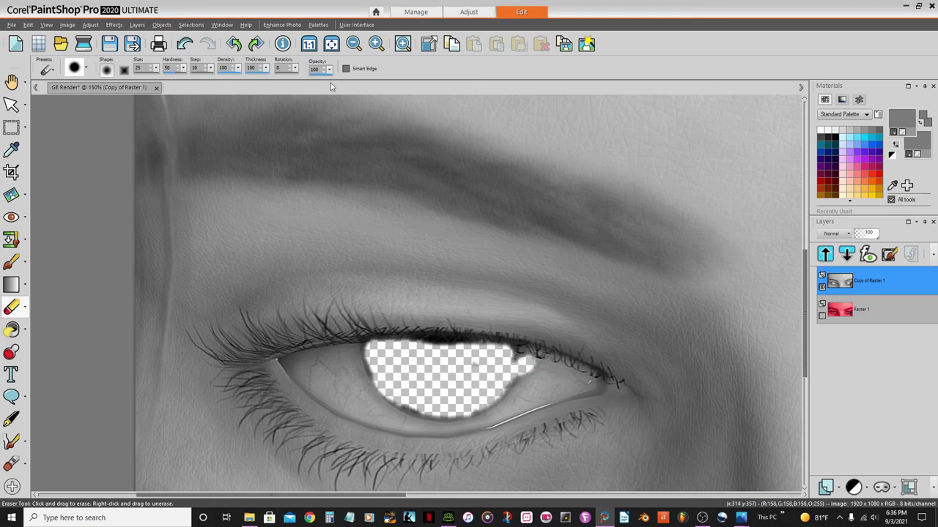
left_click(184, 44)
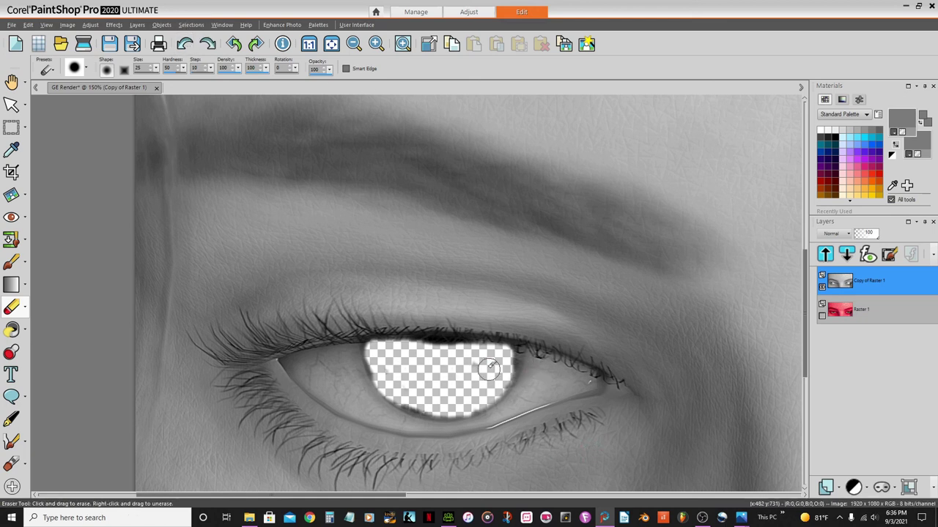
mouse_move(401, 378)
left_mouse_down()
mouse_move(404, 370)
mouse_move(419, 399)
mouse_move(403, 391)
mouse_move(406, 399)
left_mouse_up()
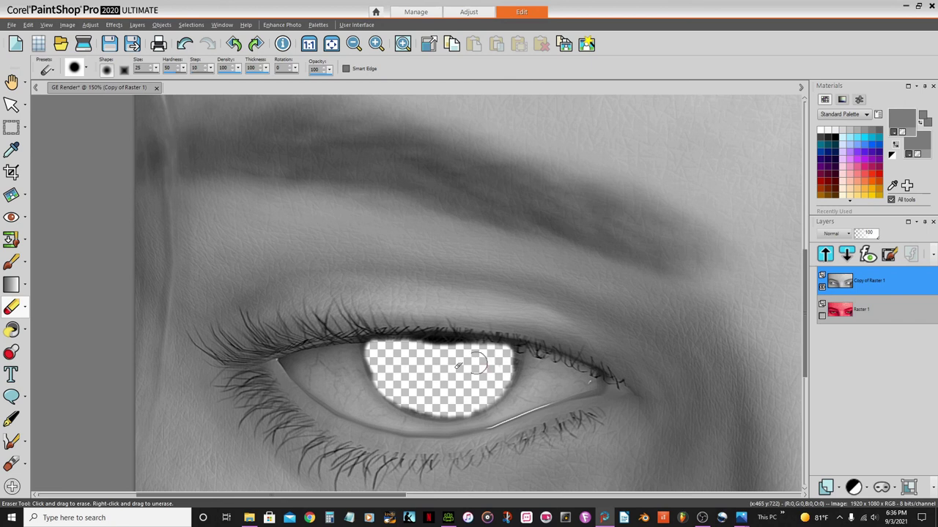
scroll(454, 377, "down", 4)
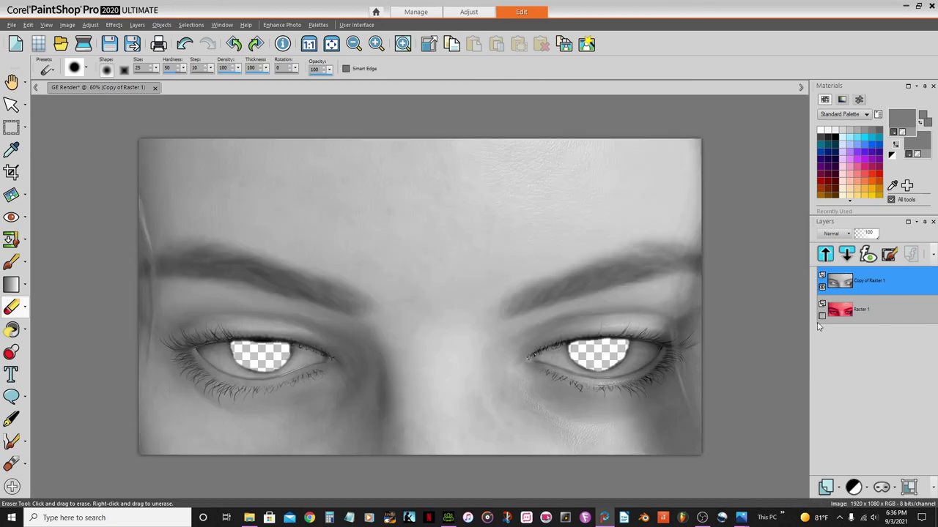
left_click(826, 315)
- Show the green iris layer again, then start and discard a first text entry on the forehead
left_click(822, 315)
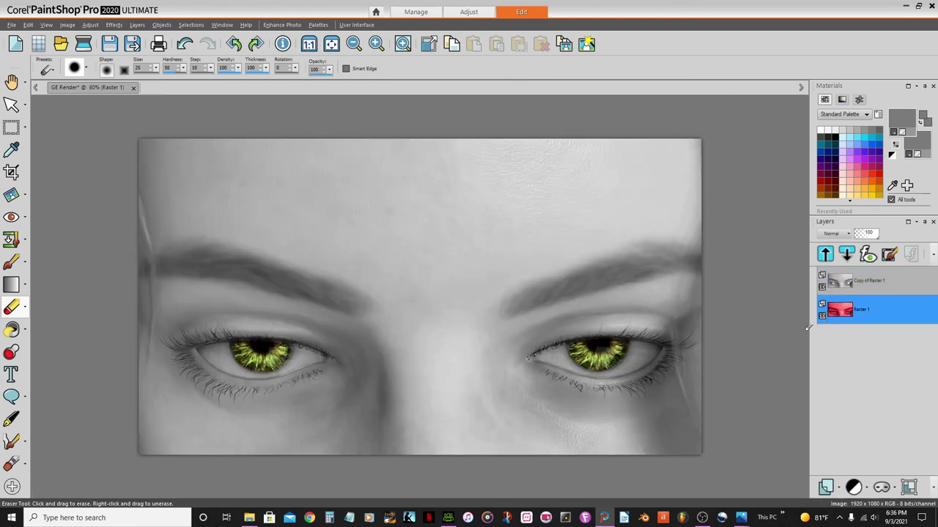
scroll(575, 342, "down", 4)
scroll(551, 338, "up", 5)
left_click(11, 374)
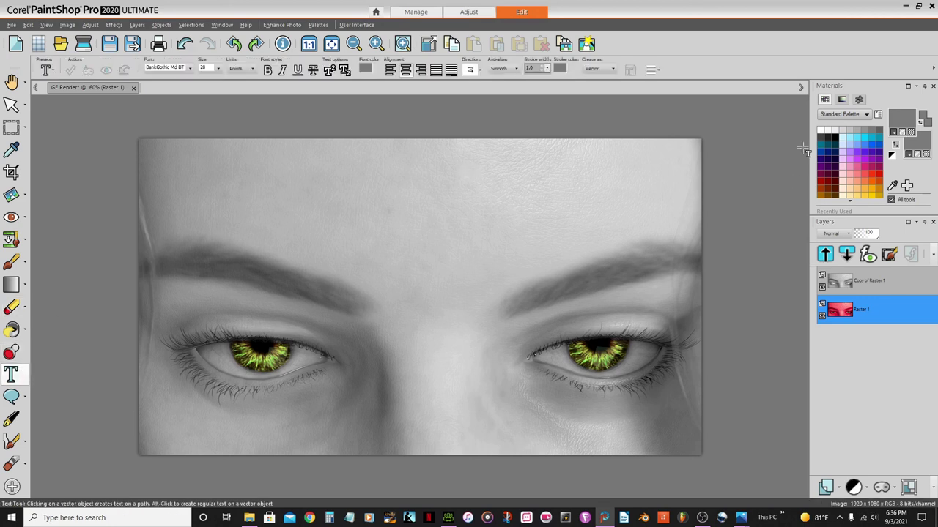
left_click(383, 203)
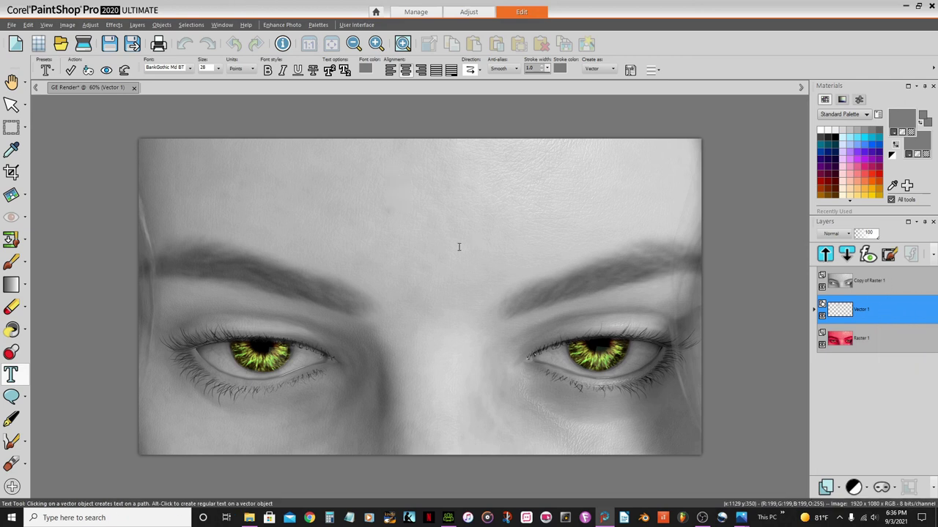
key("BackSpace")
key("Escape")
- Add the title 'Green Eyes' high on the forehead from the grey face copy layer
left_click(882, 282)
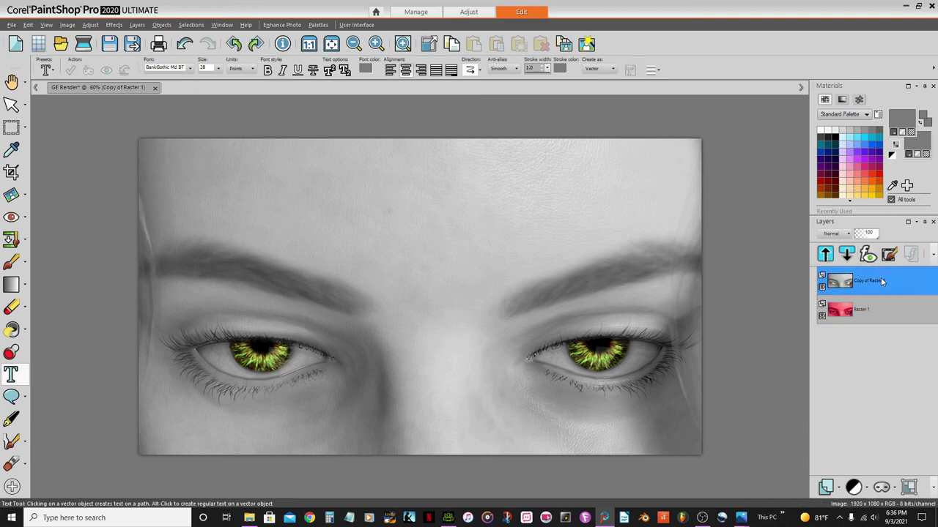
left_click(367, 203)
type("G")
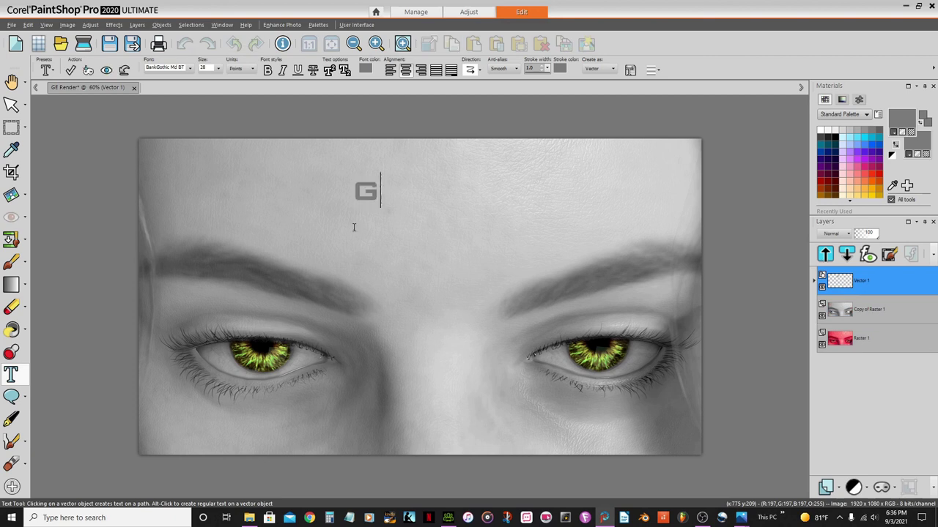
type("reen Eyes")
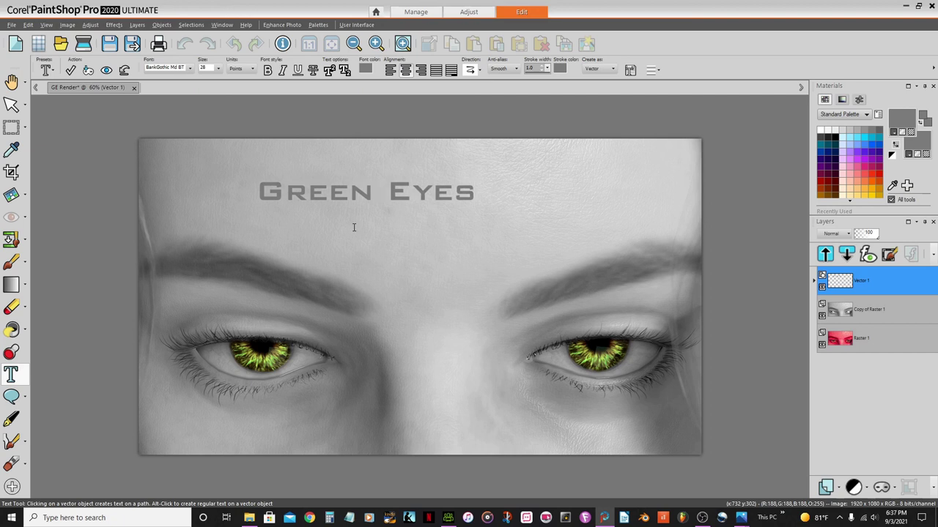
left_click(364, 256)
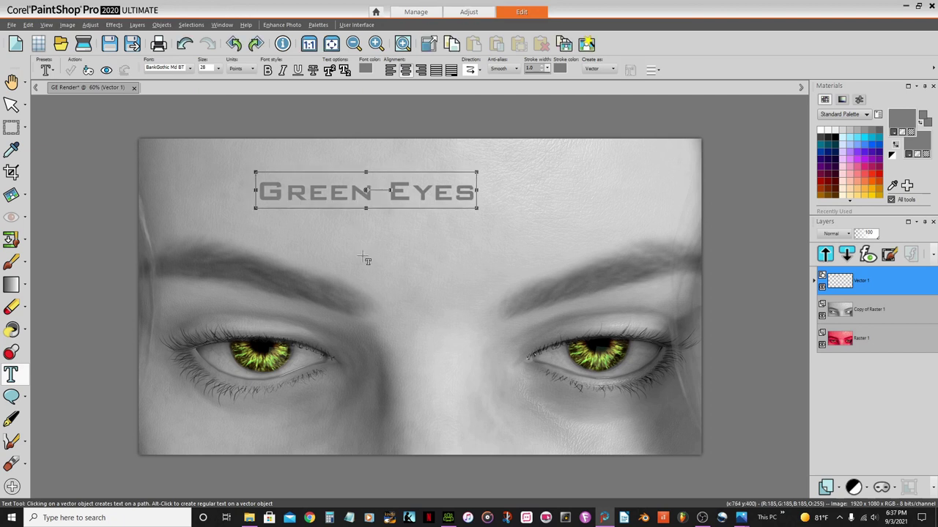
- Centre the Green Eyes title with Objects > Align > Horizontal Center, then zoom out to 40%
left_click(114, 24)
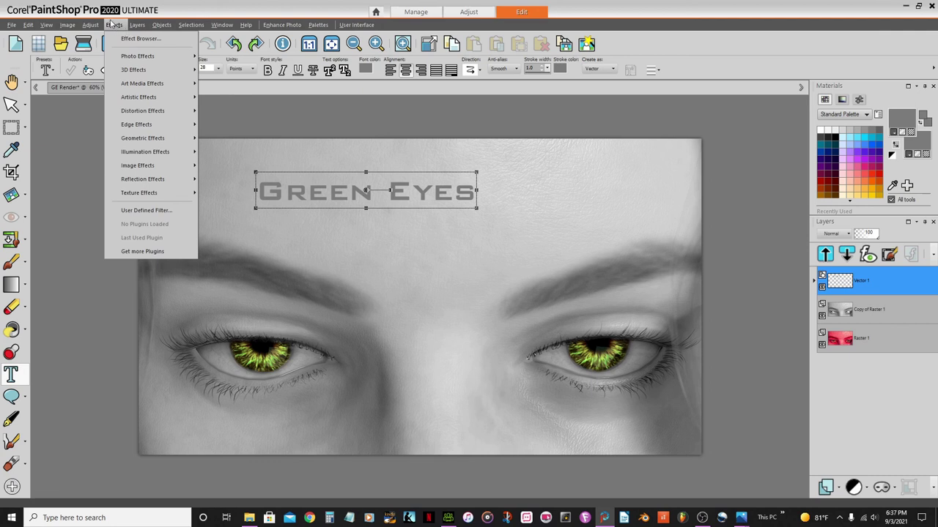
mouse_move(93, 27)
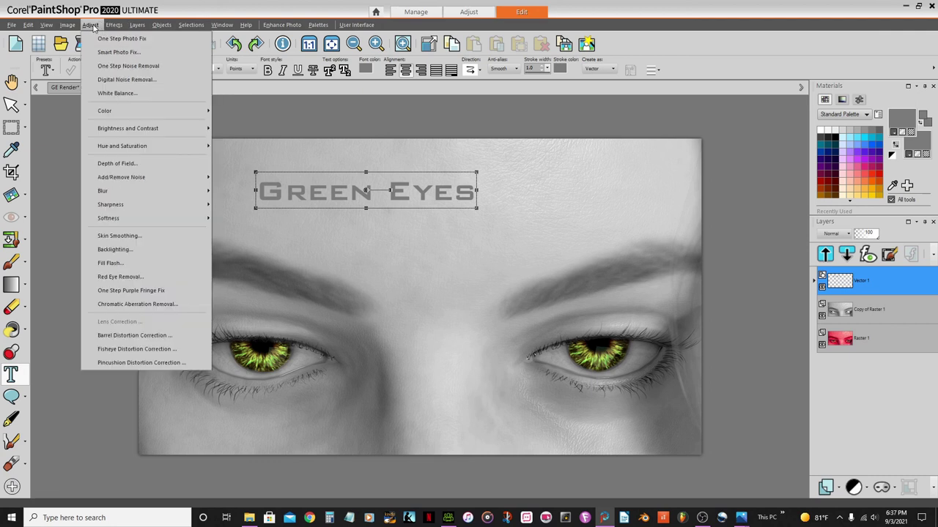
mouse_move(162, 25)
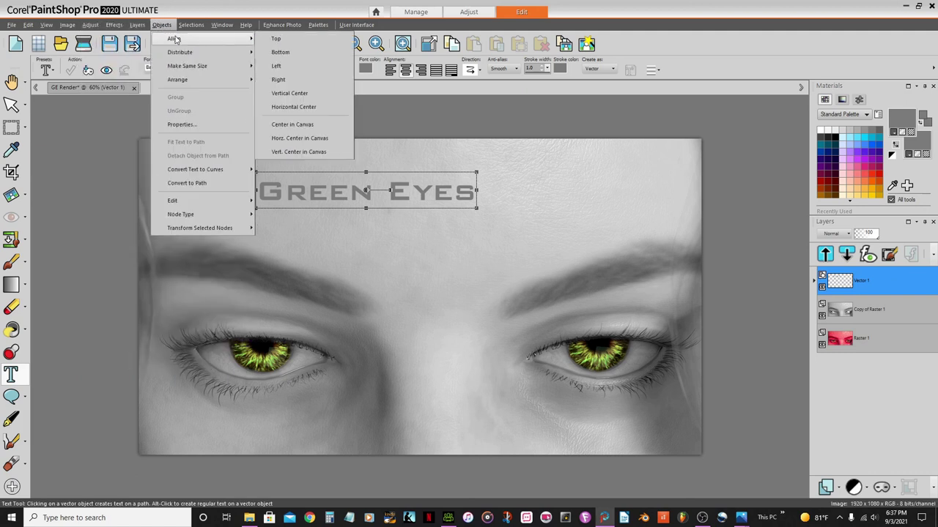
left_click(299, 107)
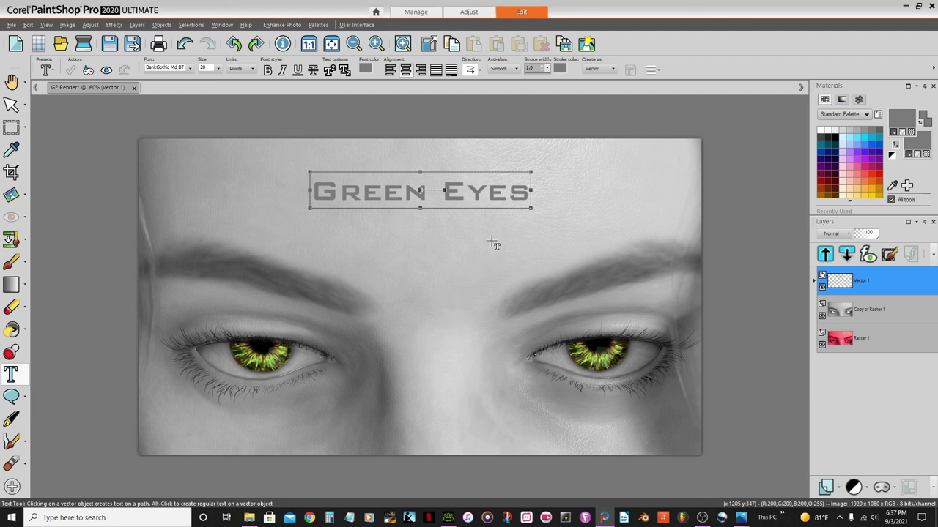
left_click(11, 105)
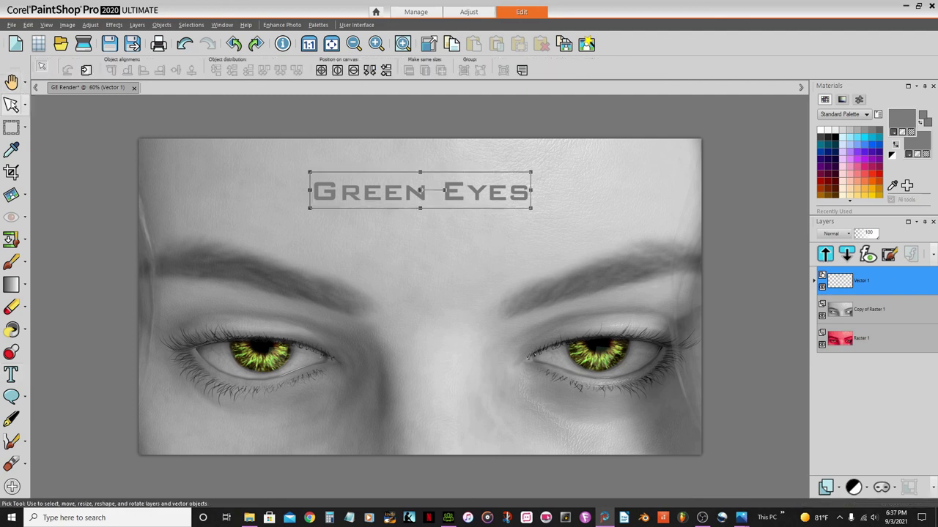
left_click(11, 83)
scroll(452, 245, "down", 2)
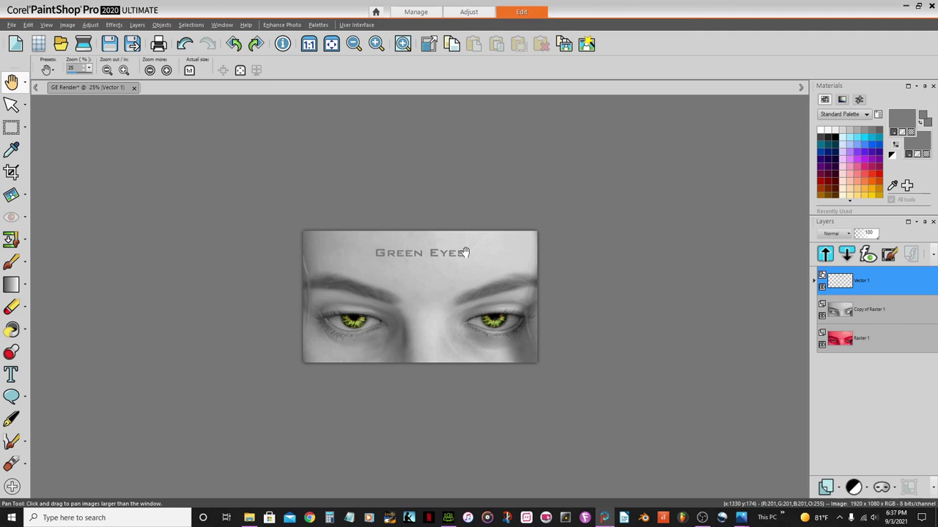
scroll(466, 249, "up", 2)
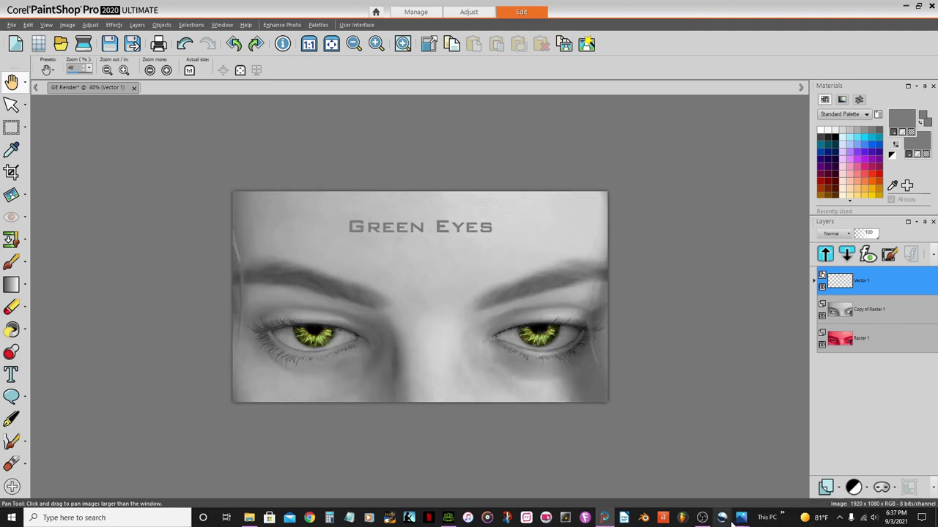
mouse_move(741, 518)
mouse_move(730, 485)
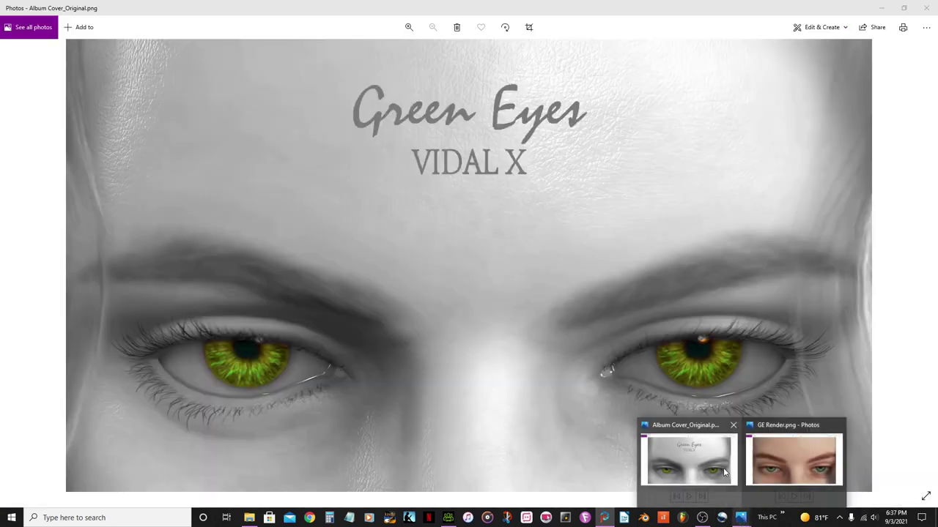